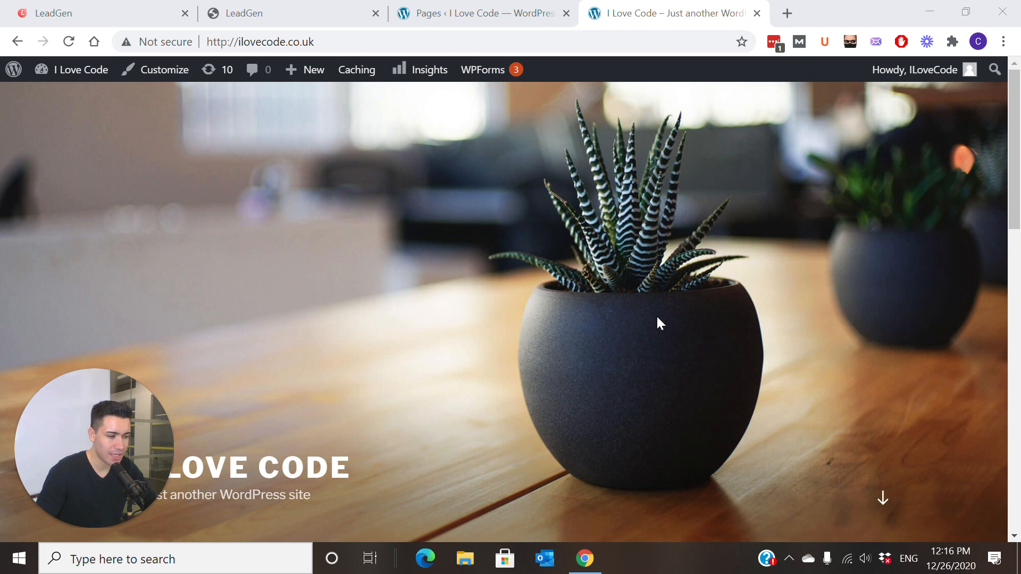
Examine the I Love Code home page and the published consultation booking form.
scroll(634, 359, "down", 4)
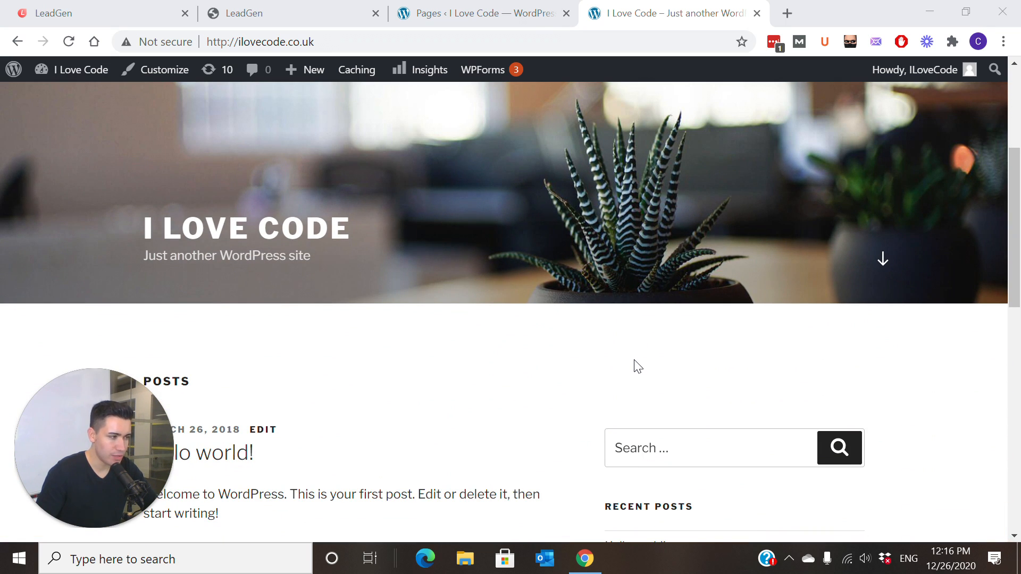
scroll(638, 367, "down", 1)
scroll(636, 367, "down", 3)
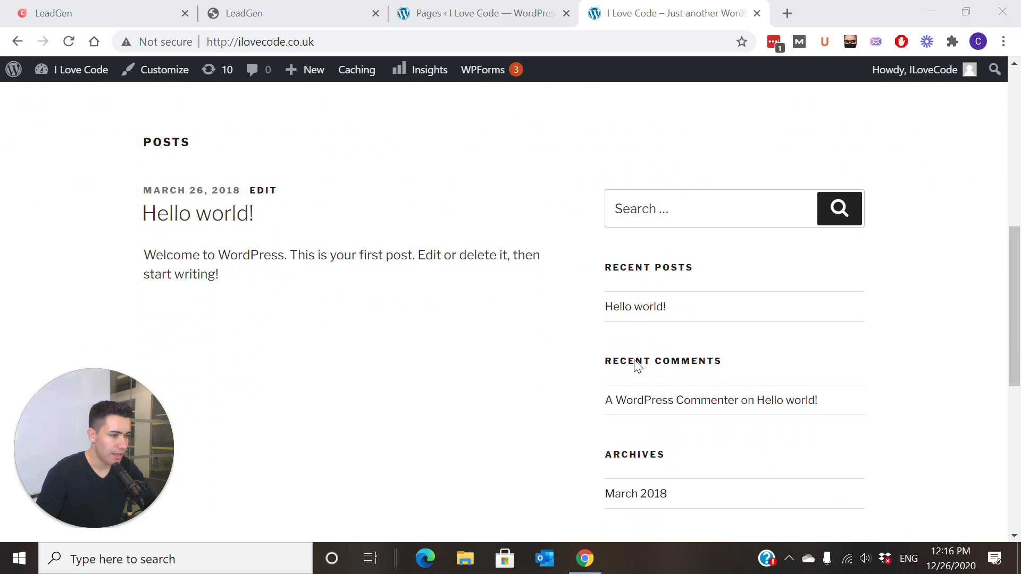
scroll(636, 367, "up", 6)
scroll(637, 366, "up", 1)
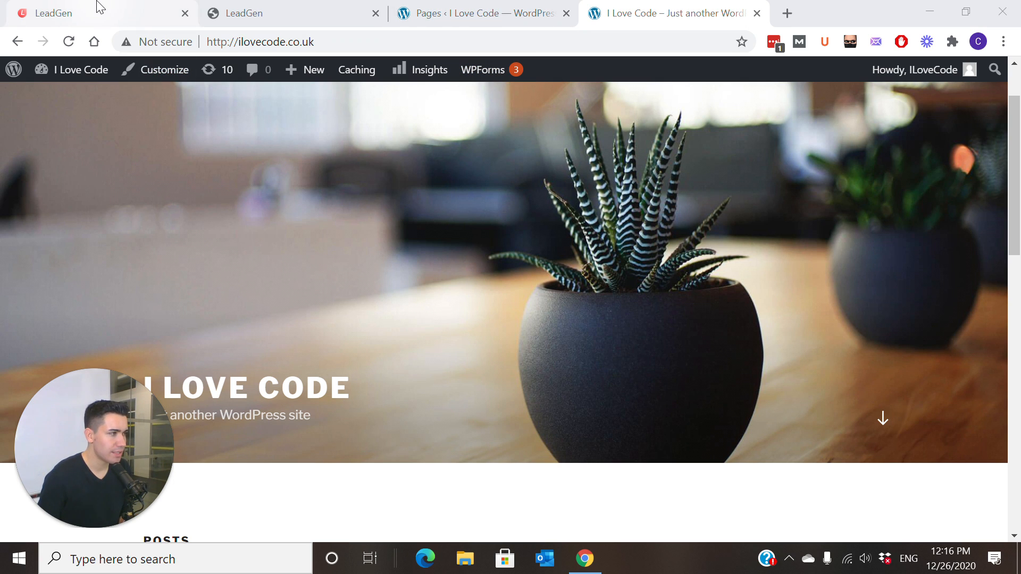
left_click(314, 7)
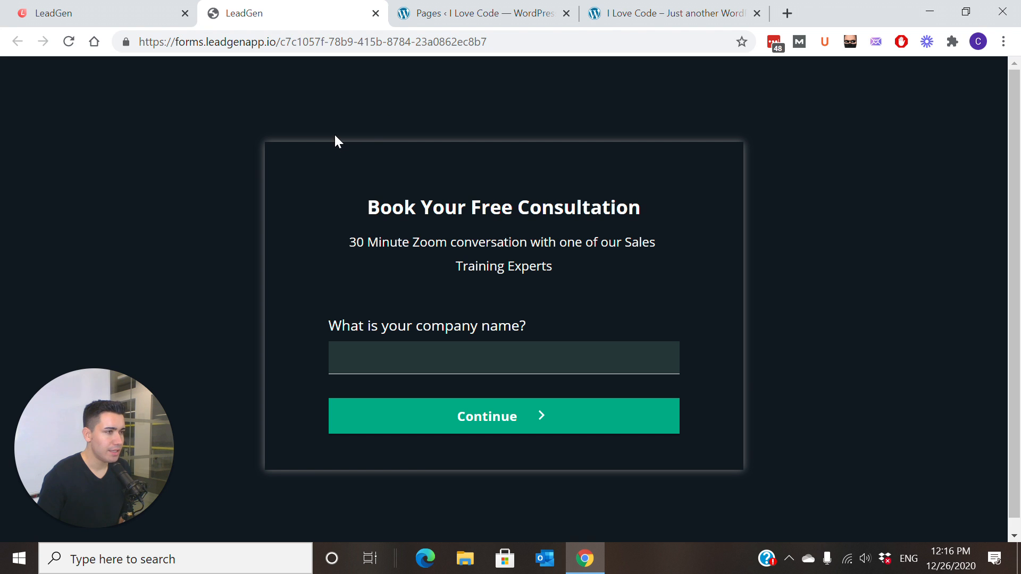
left_click(641, 16)
scroll(567, 314, "down", 6)
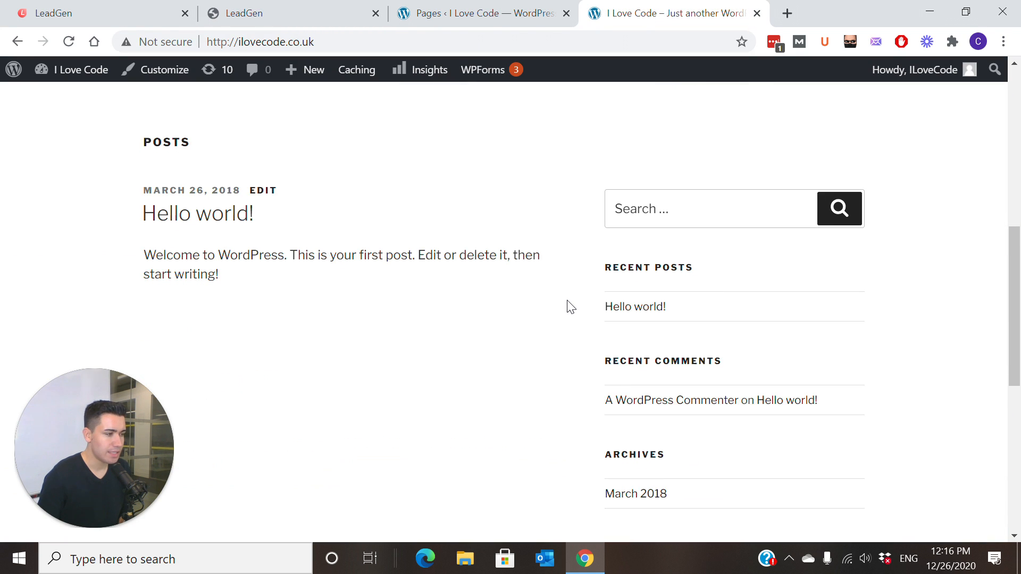
scroll(566, 305, "up", 3)
Open the Contact Page for editing in WordPress and add the paragraph "Get in touch with us by booking a consultation below".
left_click(500, 8)
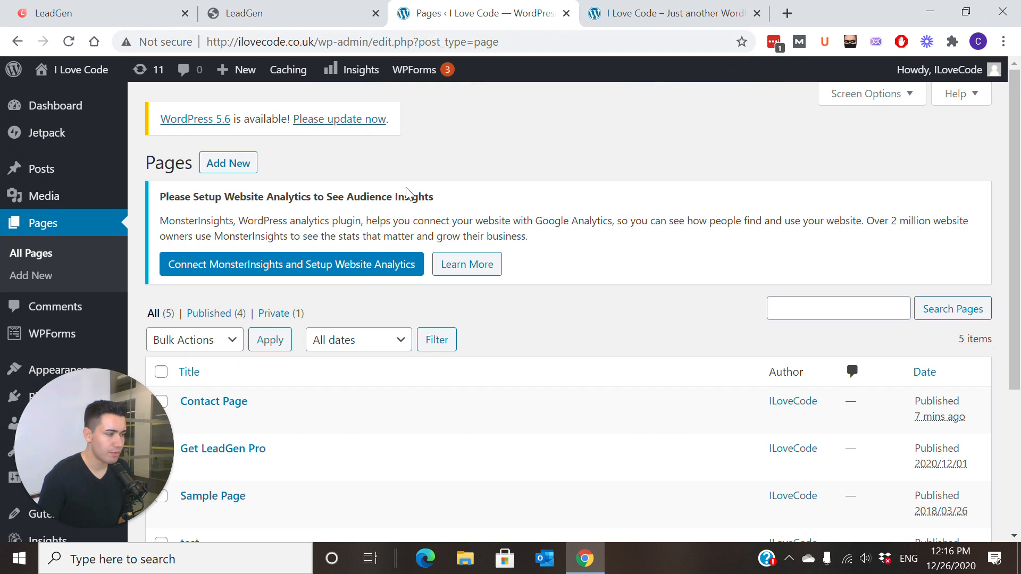
scroll(289, 314, "down", 1)
left_click(217, 321)
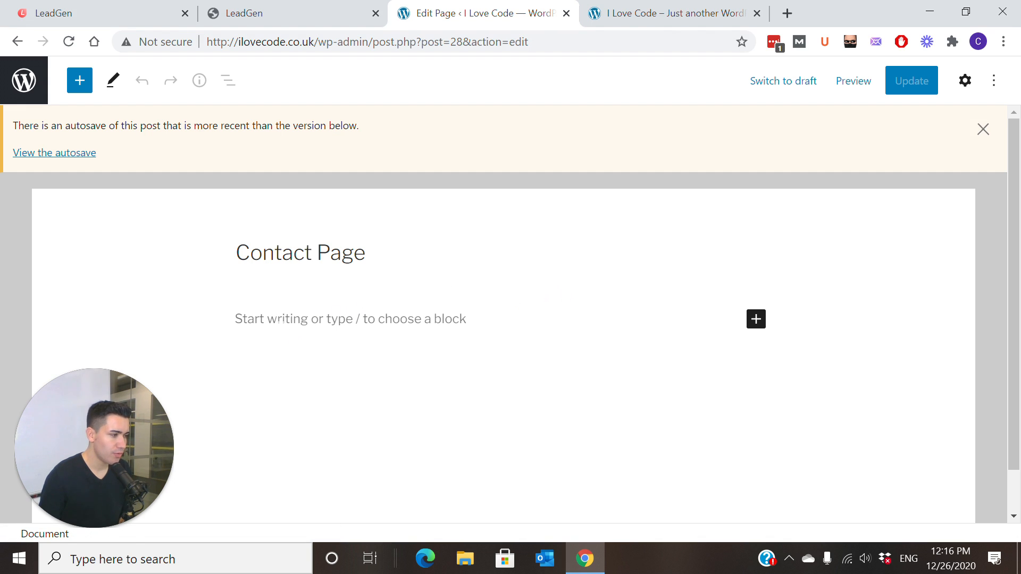
left_click(282, 322)
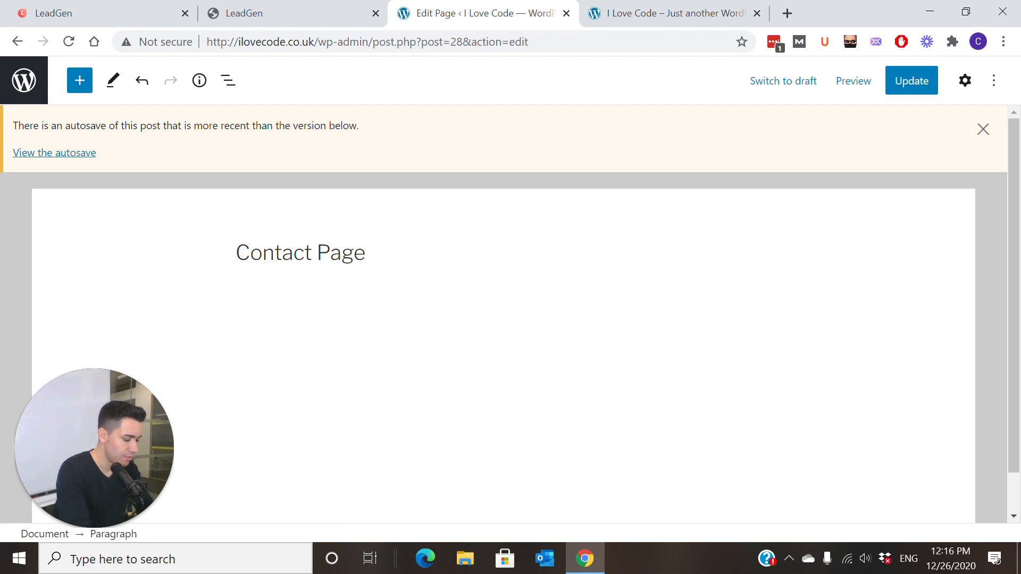
type("Get in touch with us")
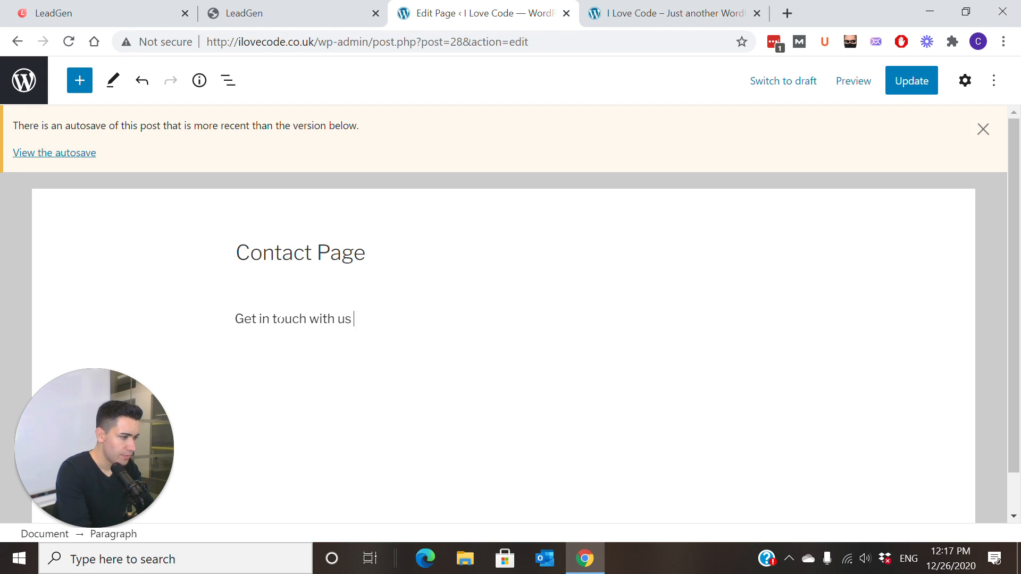
type(" by booking a consultation below")
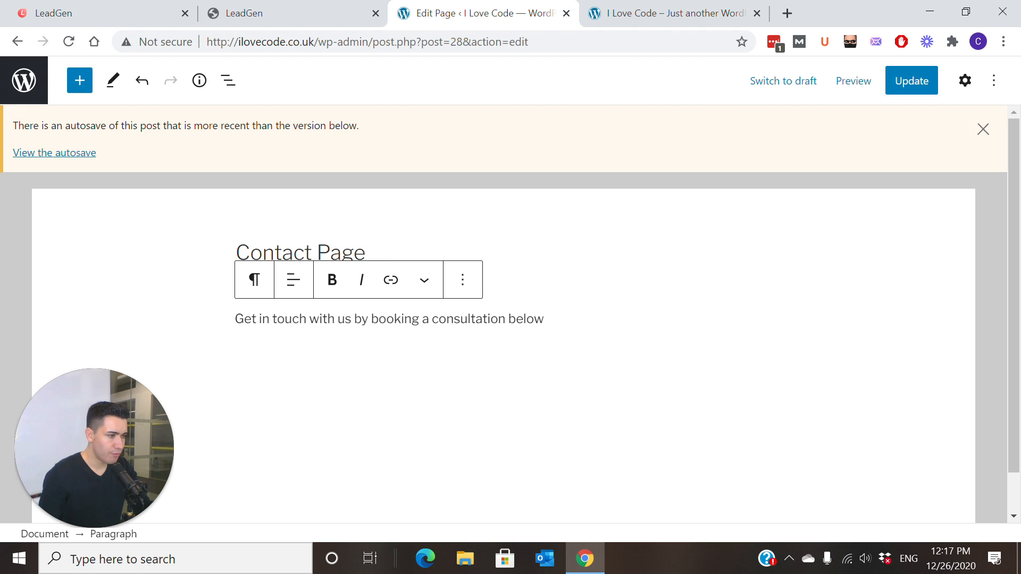
key("Return")
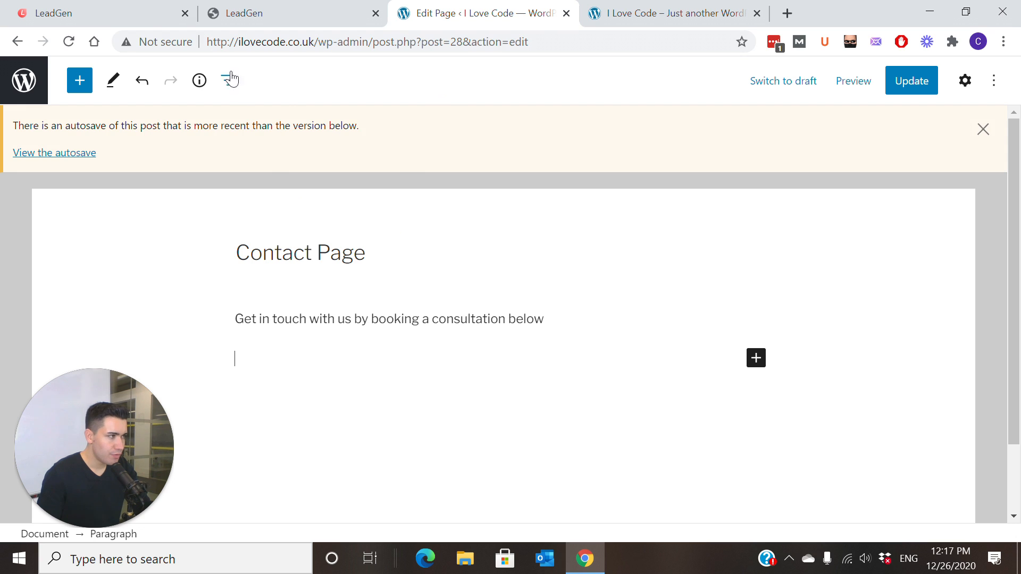
Switch to LeadGen and open the sharing options of the Emerse Consulting Consultation booking form's champion variant.
left_click(89, 10)
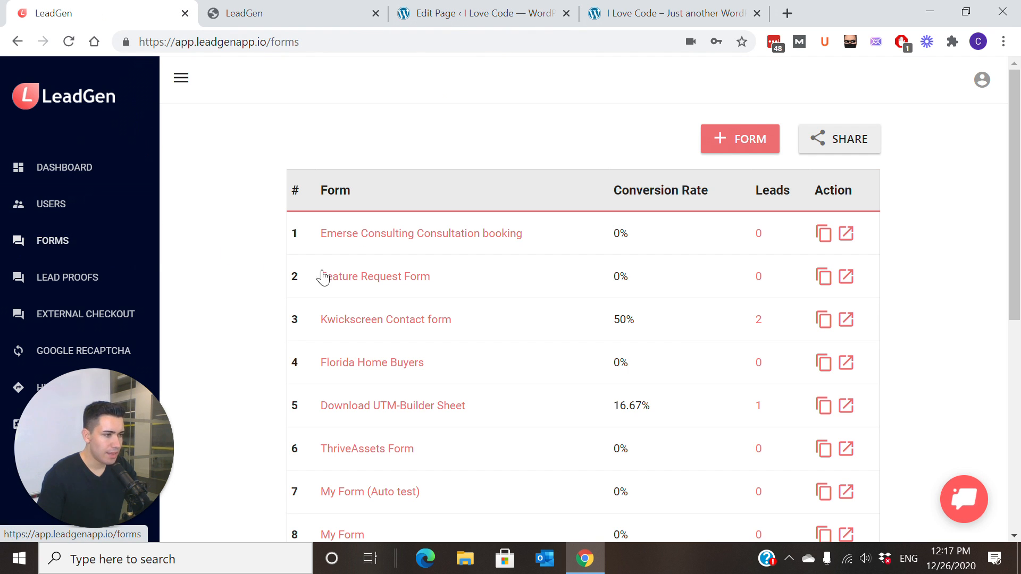
left_click(392, 235)
left_click(293, 8)
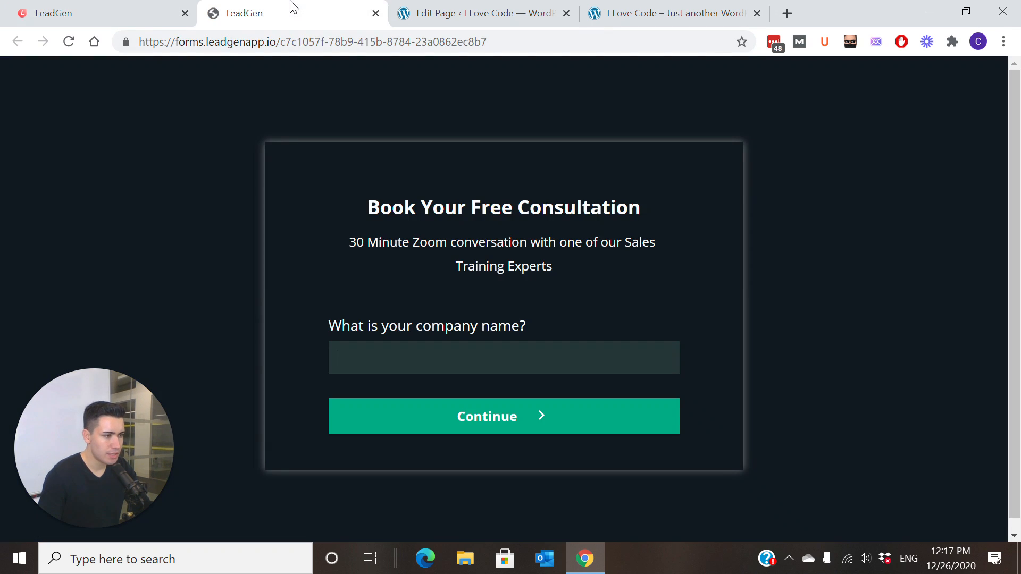
left_click(115, 8)
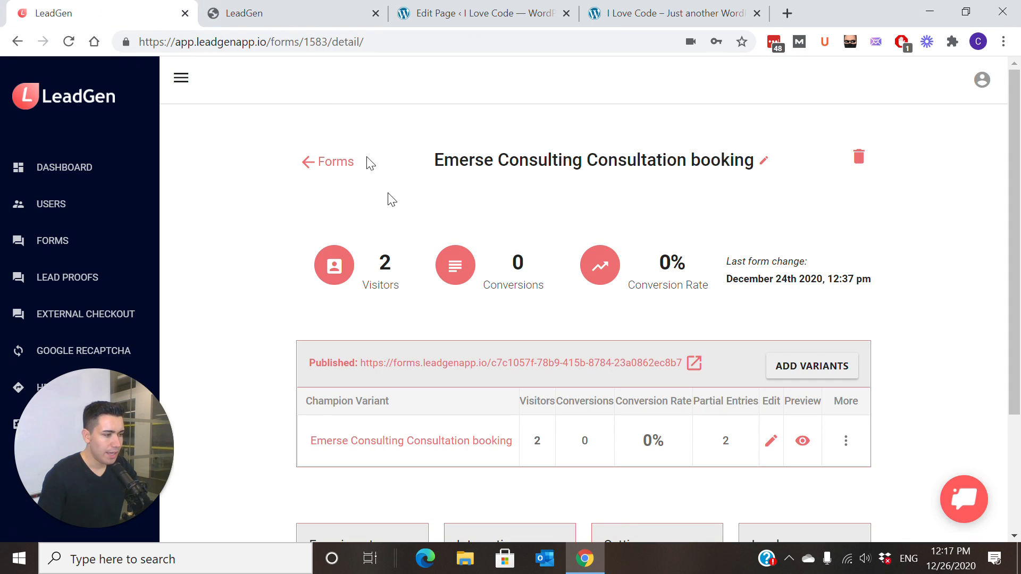
left_click(440, 442)
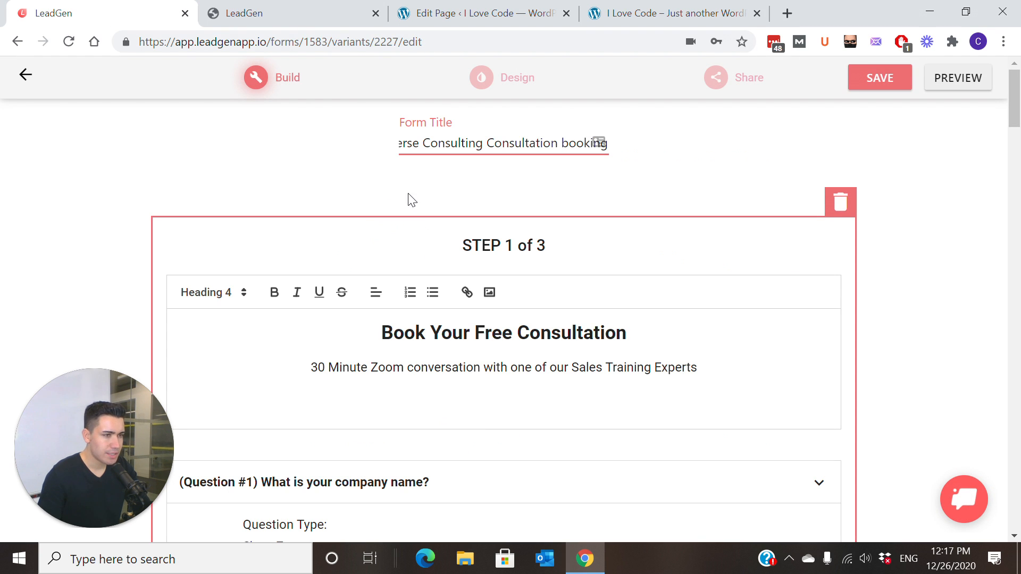
left_click(751, 85)
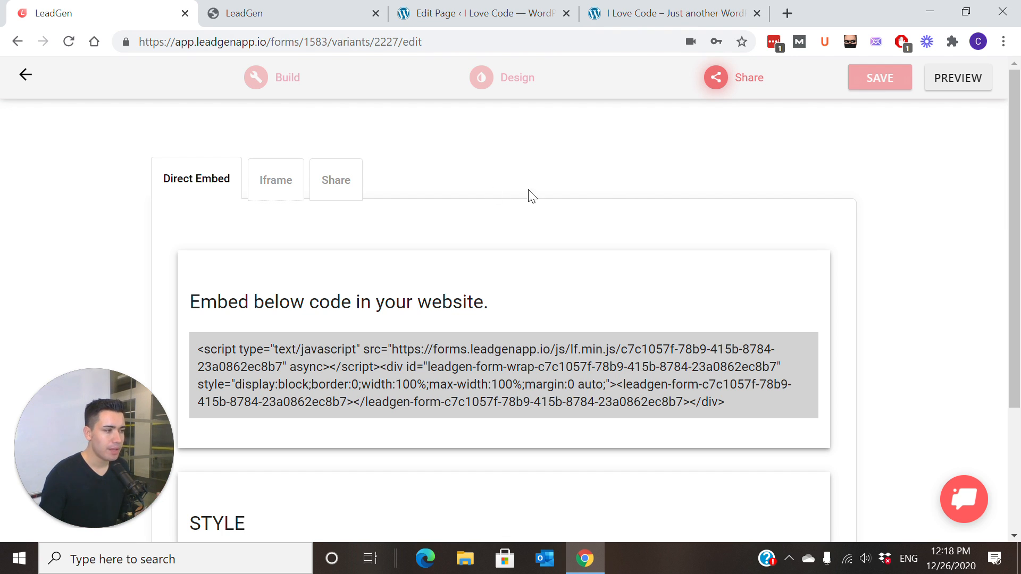
Copy the form's complete Iframe embed code.
left_click(302, 181)
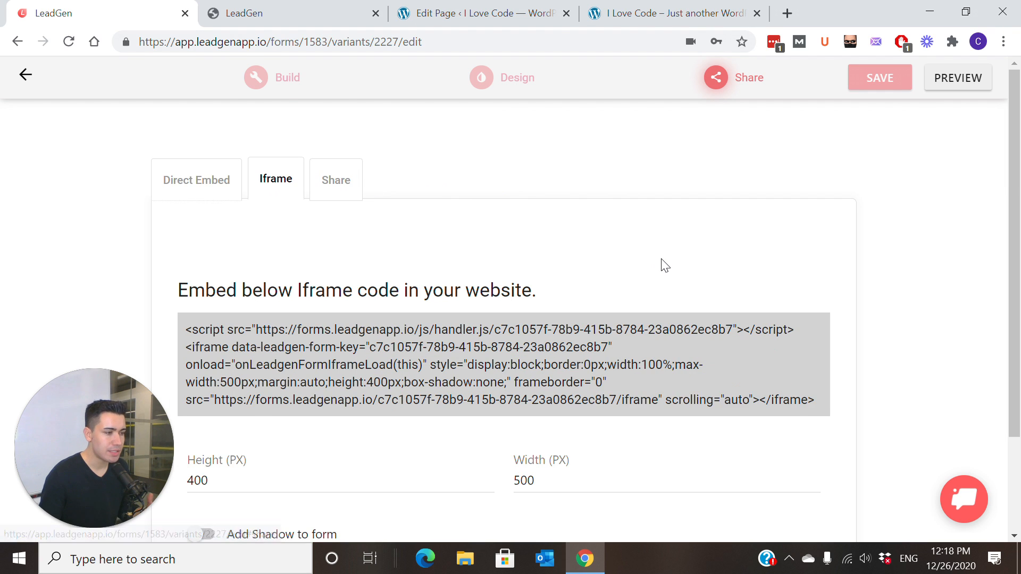
scroll(692, 264, "down", 2)
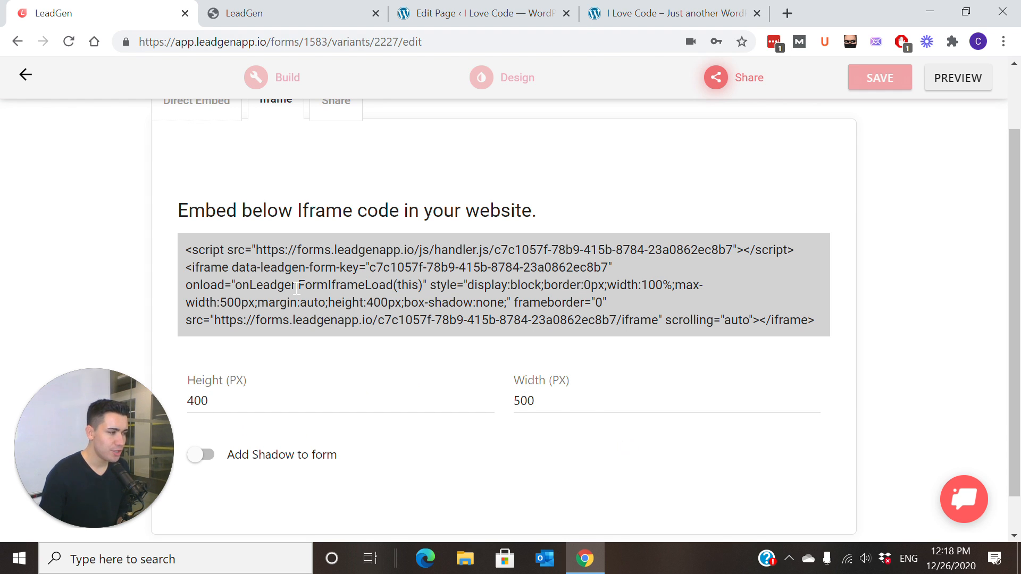
triple_click(302, 266)
right_click(341, 258)
left_click(372, 271)
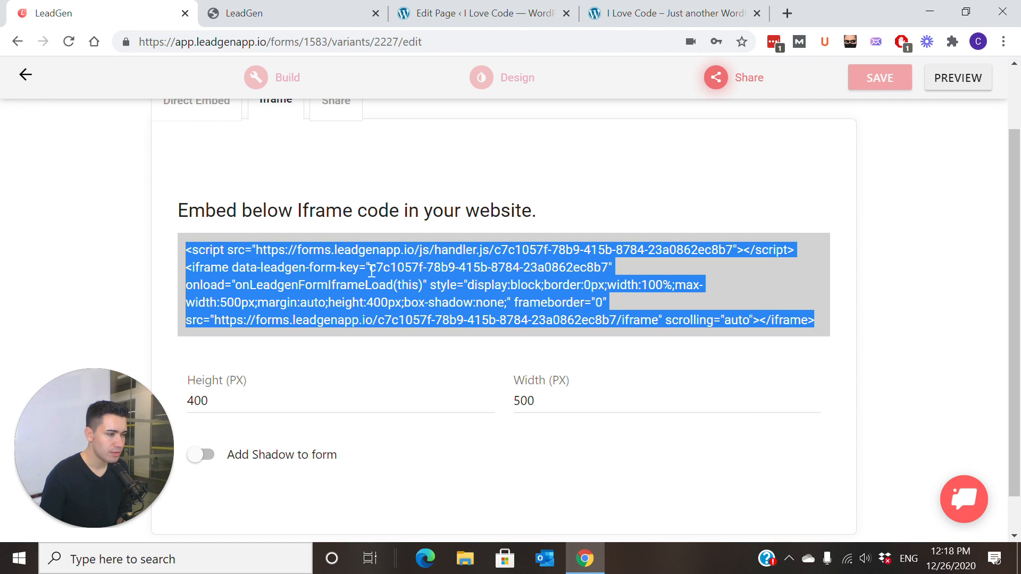
Return to the Contact Page in the WordPress editor and add a Custom HTML block below the paragraph.
left_click(454, 7)
left_click(301, 385)
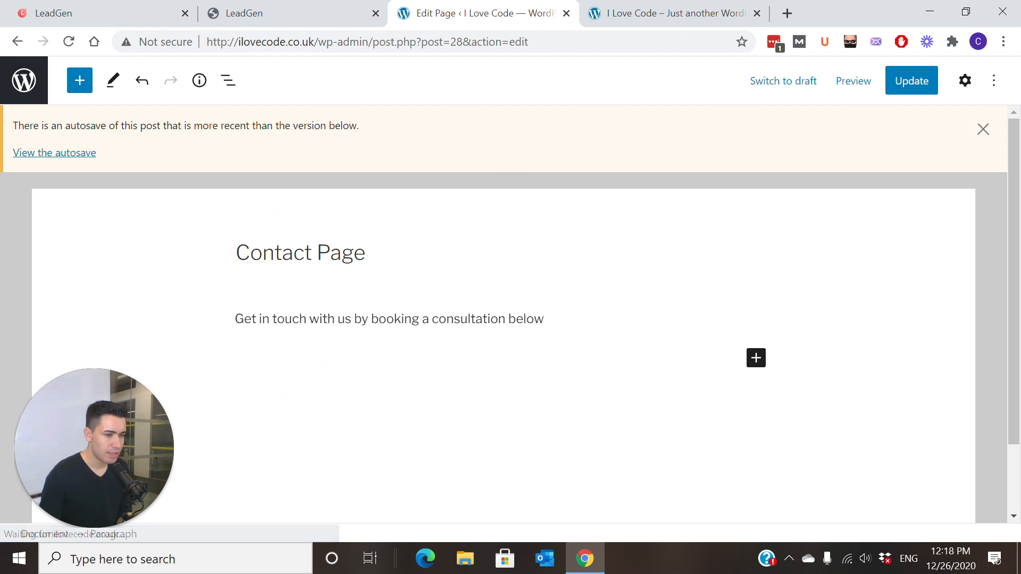
left_click(757, 360)
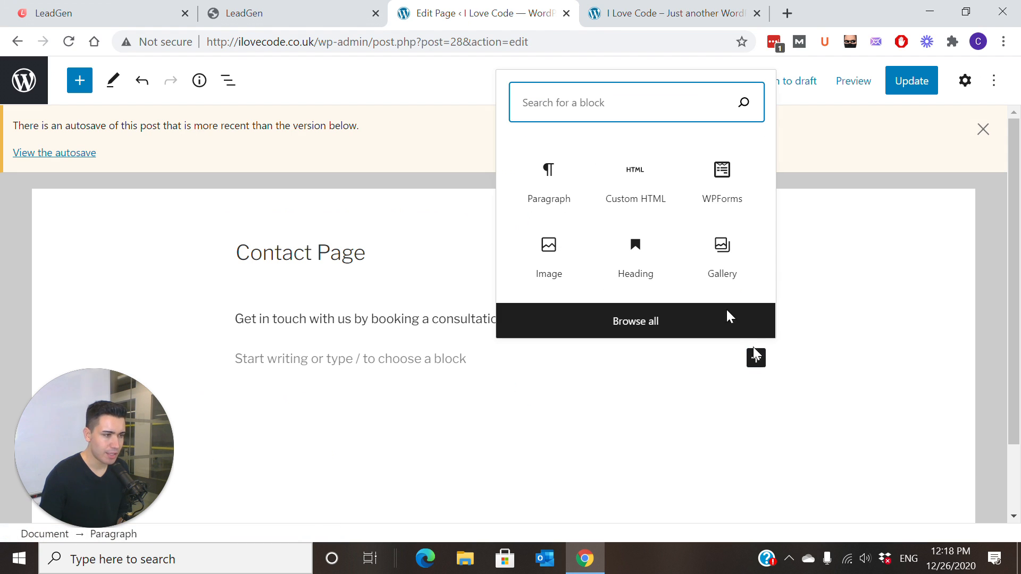
type("cus")
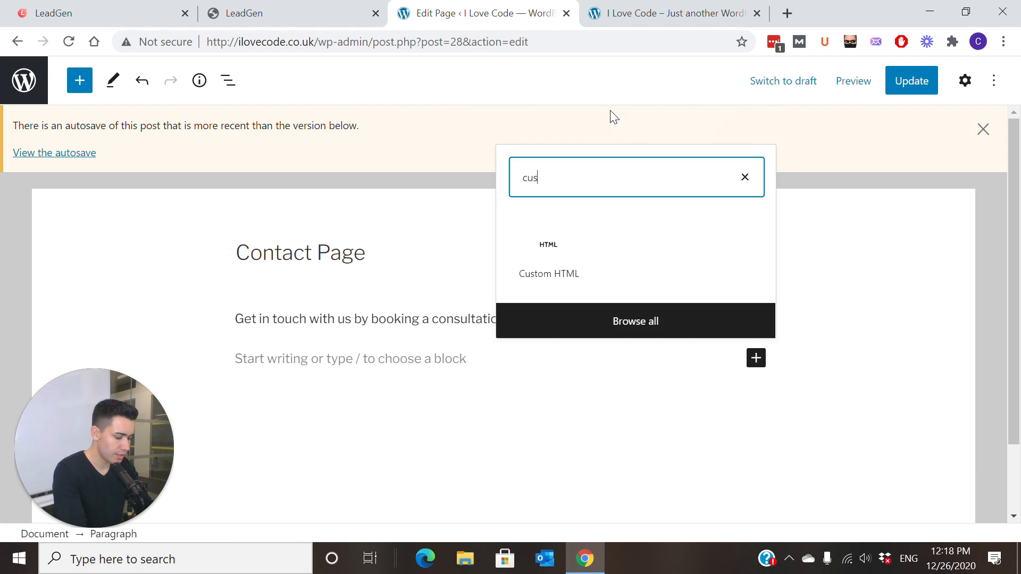
type("tom html")
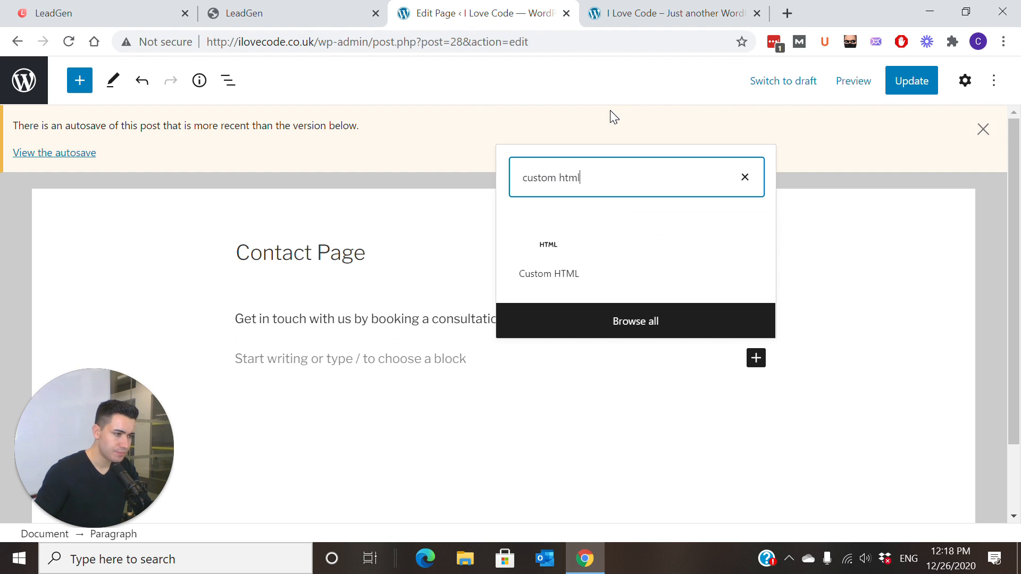
left_click(553, 250)
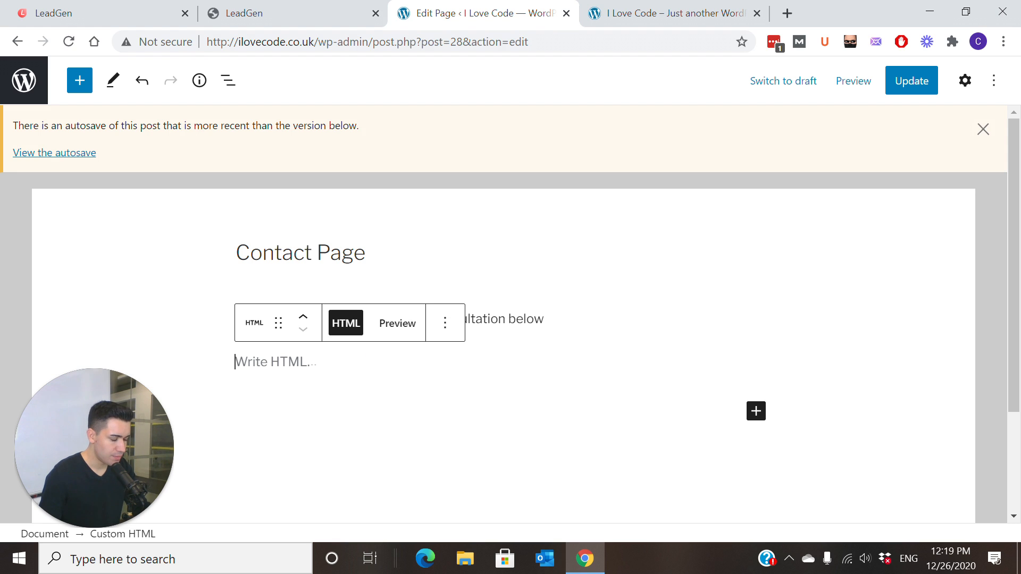
Paste the copied iframe code into the Custom HTML block and update the page.
right_click(292, 365)
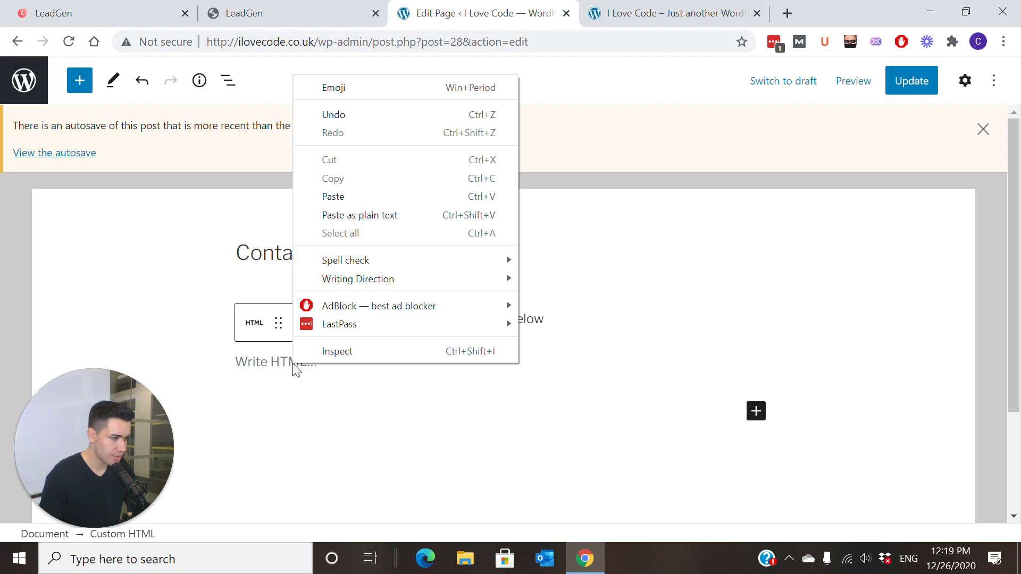
left_click(382, 193)
scroll(503, 347, "down", 1)
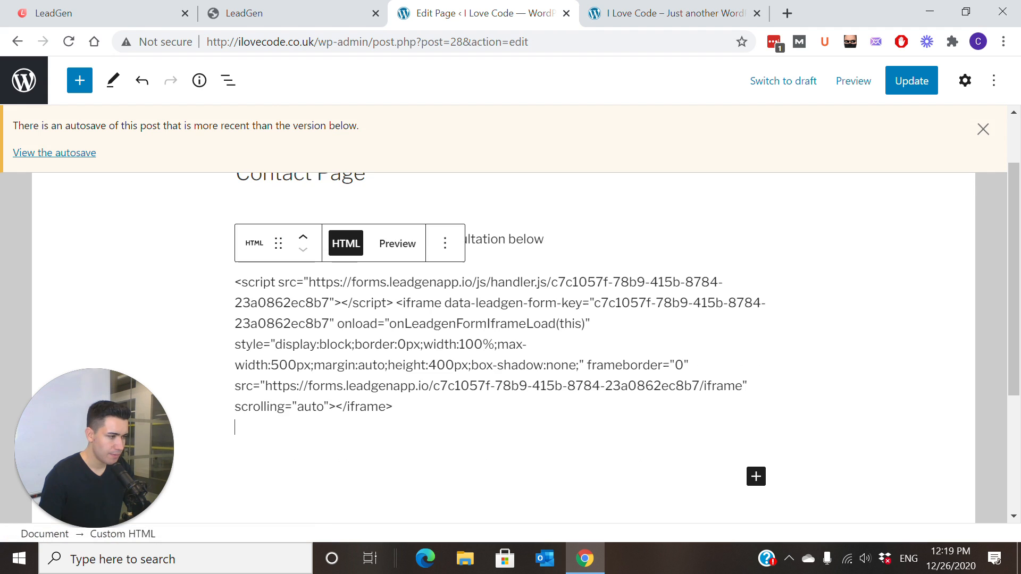
left_click(412, 459)
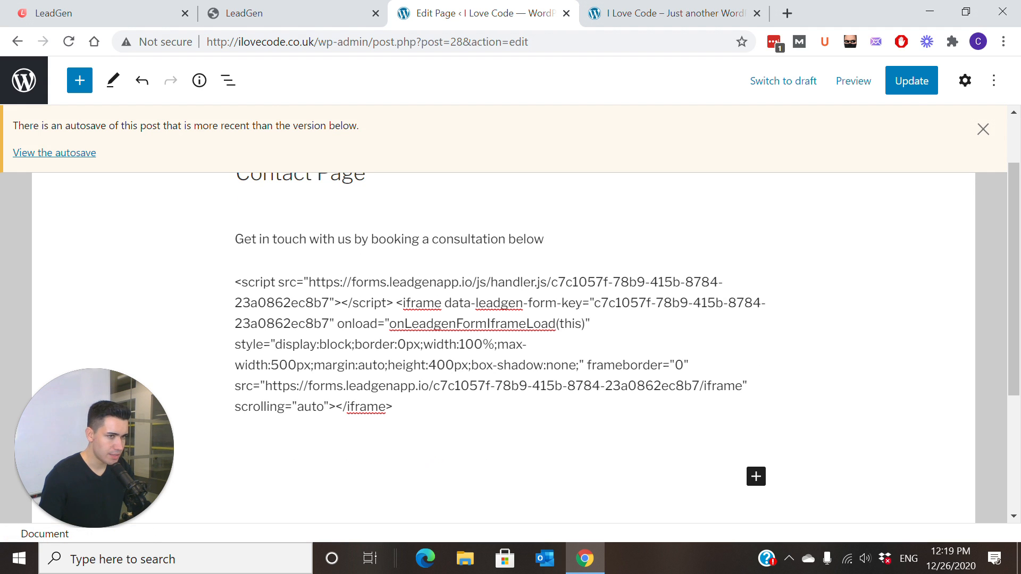
left_click(913, 84)
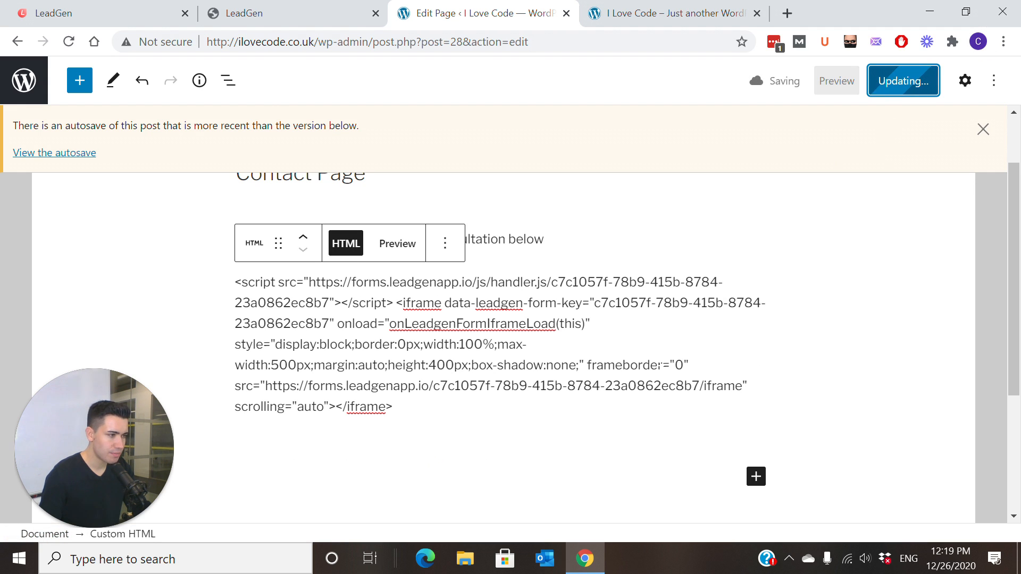
Preview the Contact Page in a new tab and examine how the embedded booking form is displayed.
left_click(858, 88)
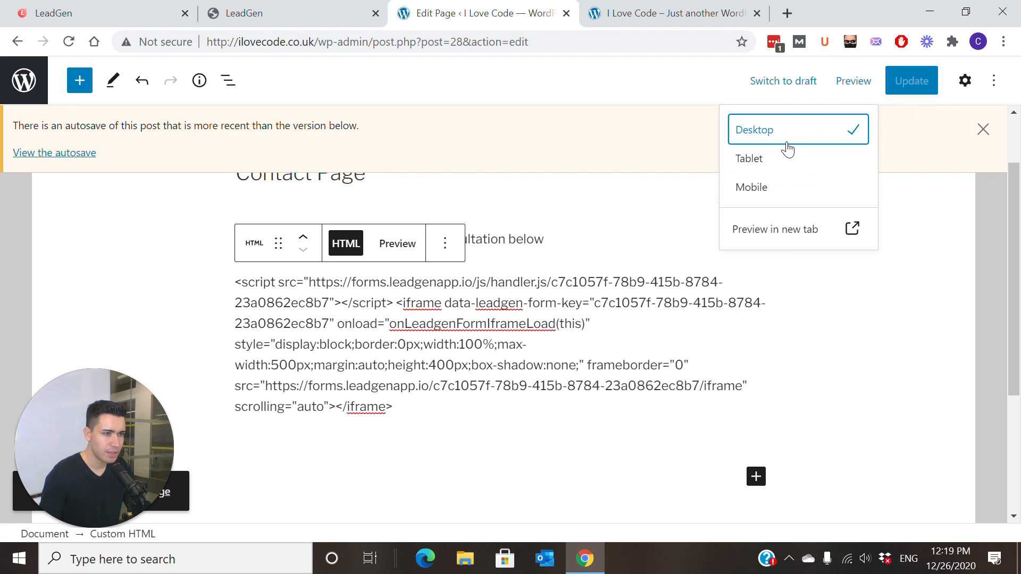
left_click(796, 226)
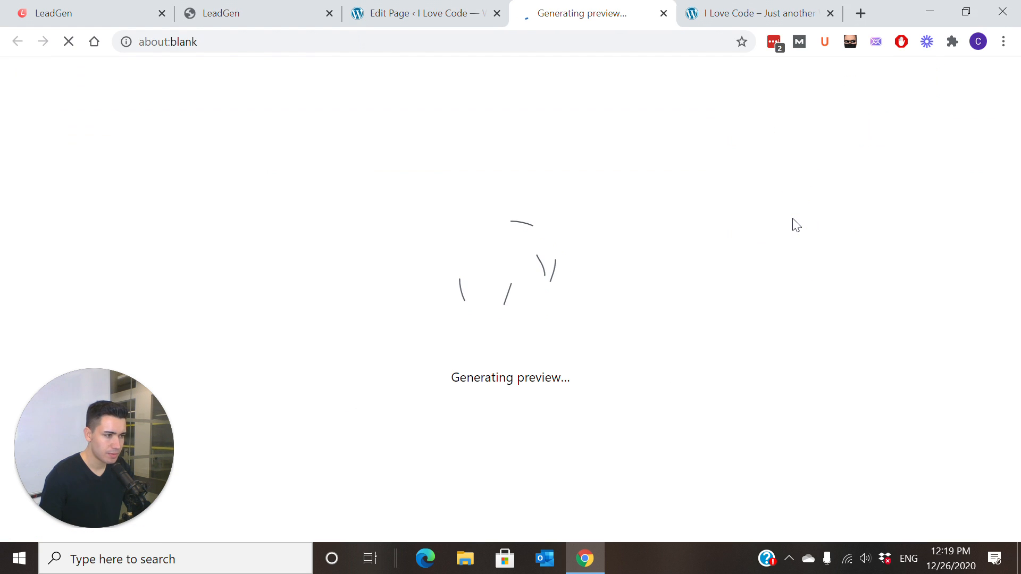
scroll(789, 296, "down", 5)
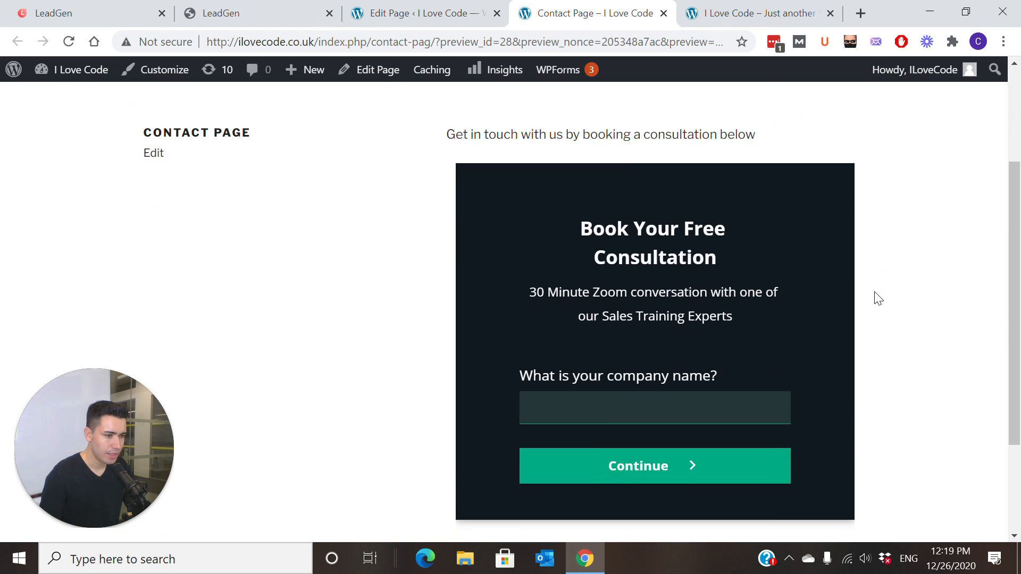
scroll(878, 298, "up", 2)
scroll(926, 303, "up", 3)
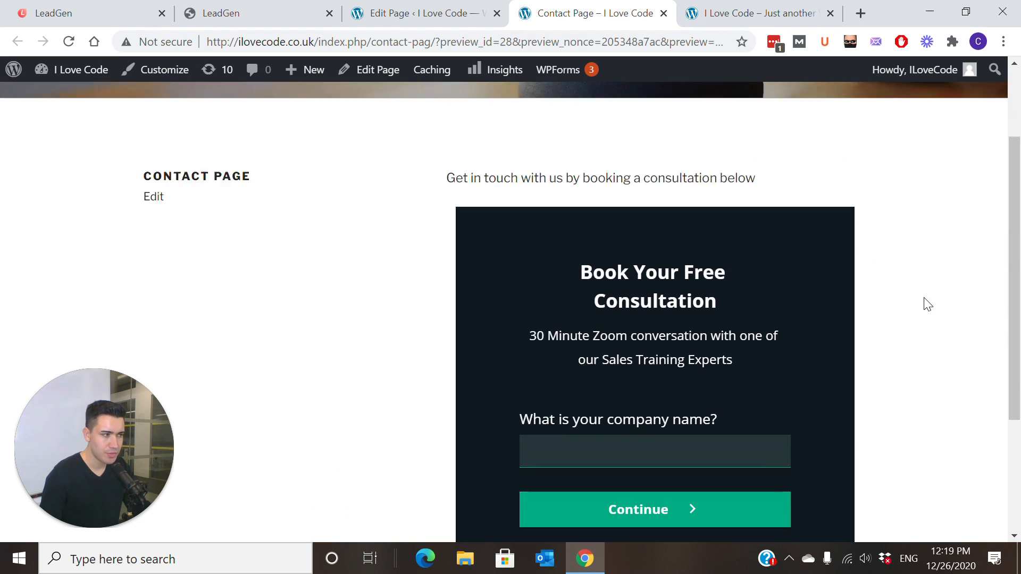
scroll(929, 304, "down", 3)
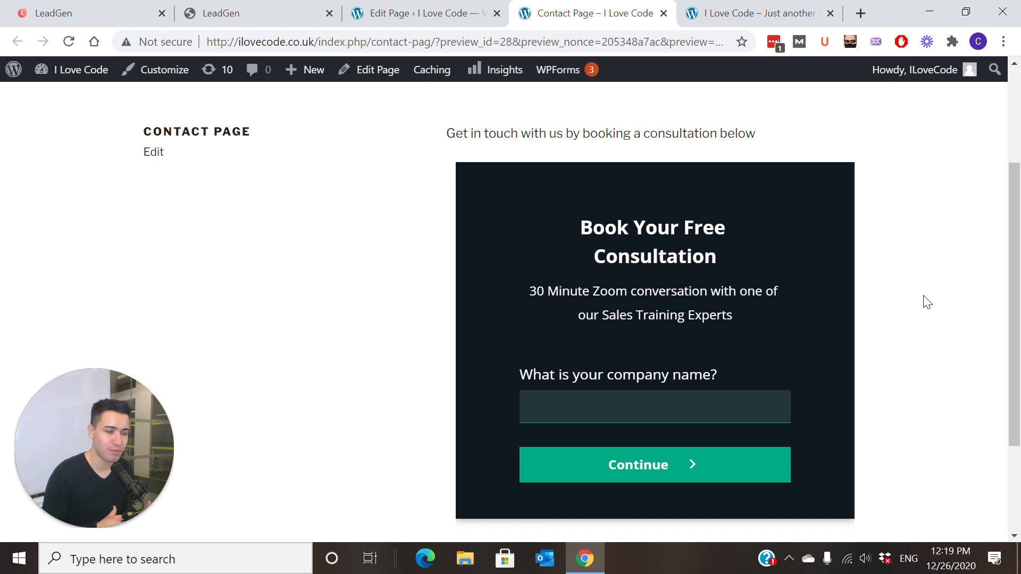
left_click_drag(580, 233, 775, 265)
left_click(753, 253)
left_click(596, 234)
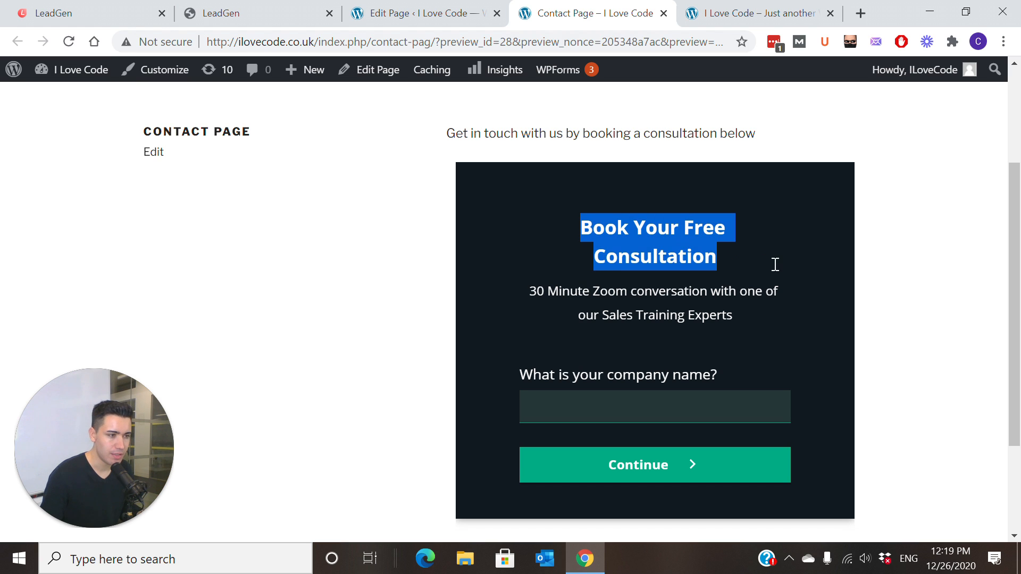
left_click(748, 271)
scroll(835, 290, "down", 2)
scroll(835, 290, "up", 1)
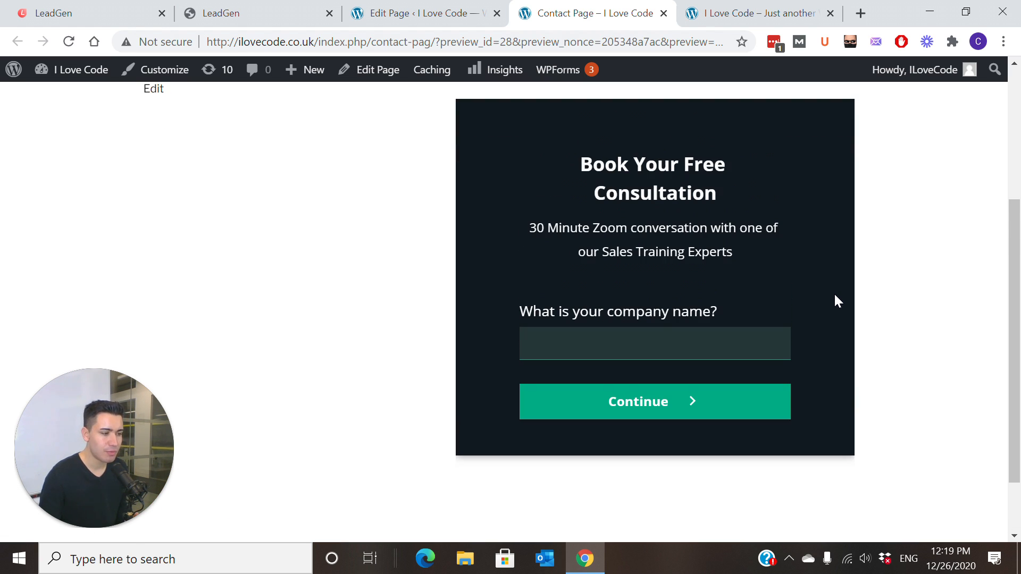
Look over the embedded booking form's size and inner spacing on the Contact Page preview.
scroll(840, 295, "up", 3)
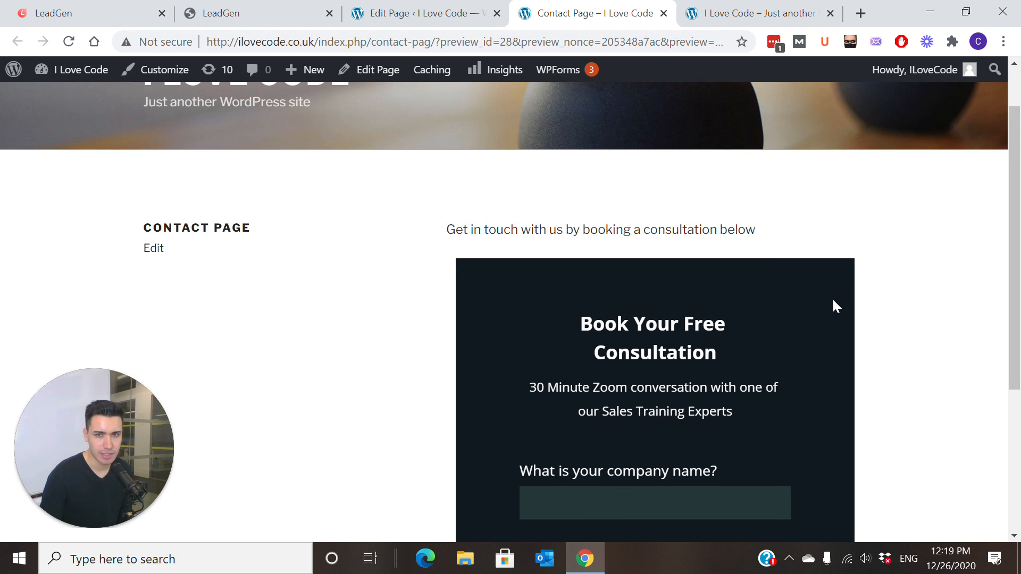
scroll(833, 306, "down", 2)
scroll(833, 306, "down", 2)
scroll(833, 305, "up", 2)
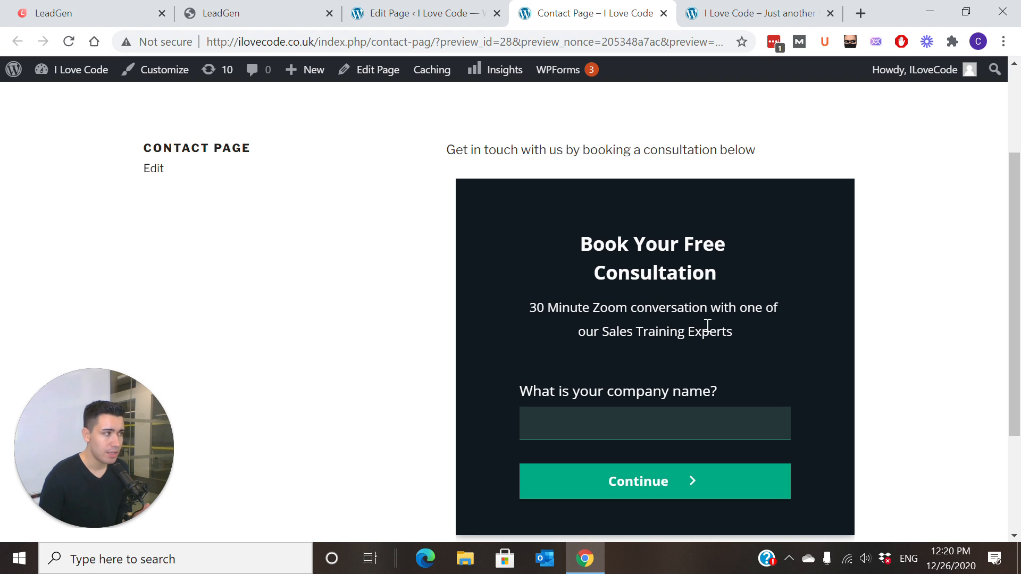
scroll(618, 302, "down", 1)
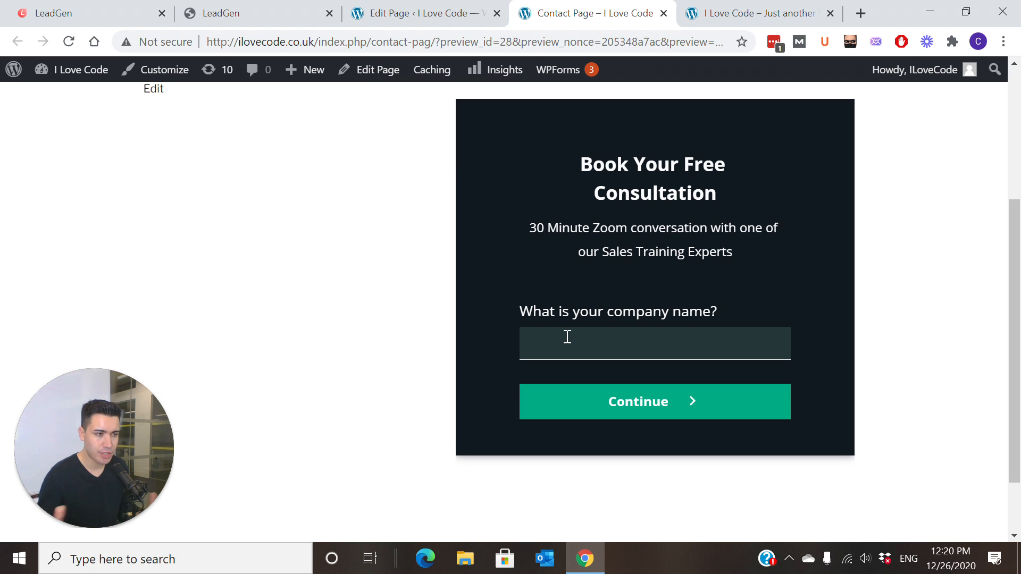
In the LeadGen form's UI Elements design settings, set the right and left internal spacing to 20 and save the form.
left_click(83, 6)
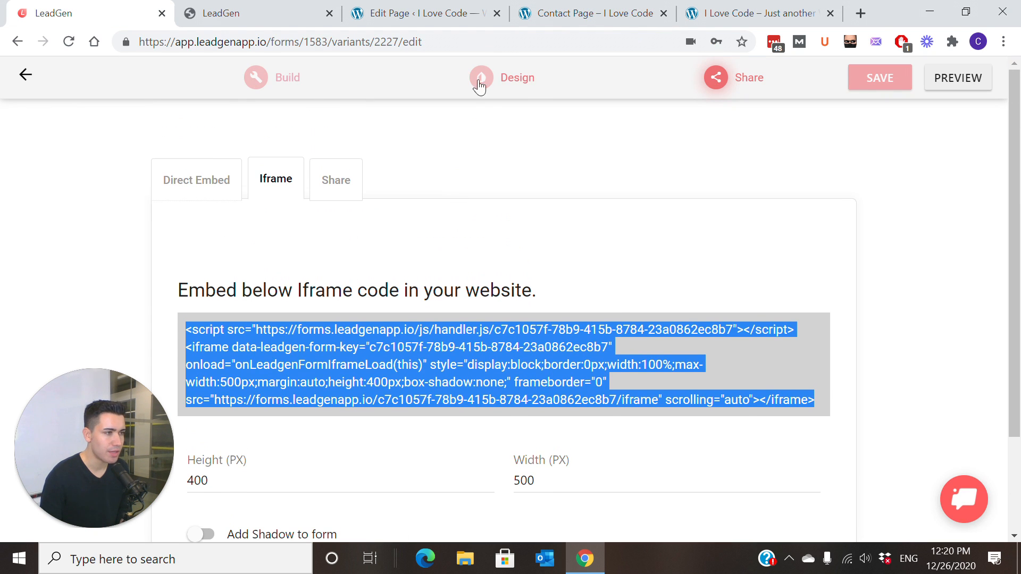
left_click(529, 85)
left_click(246, 117)
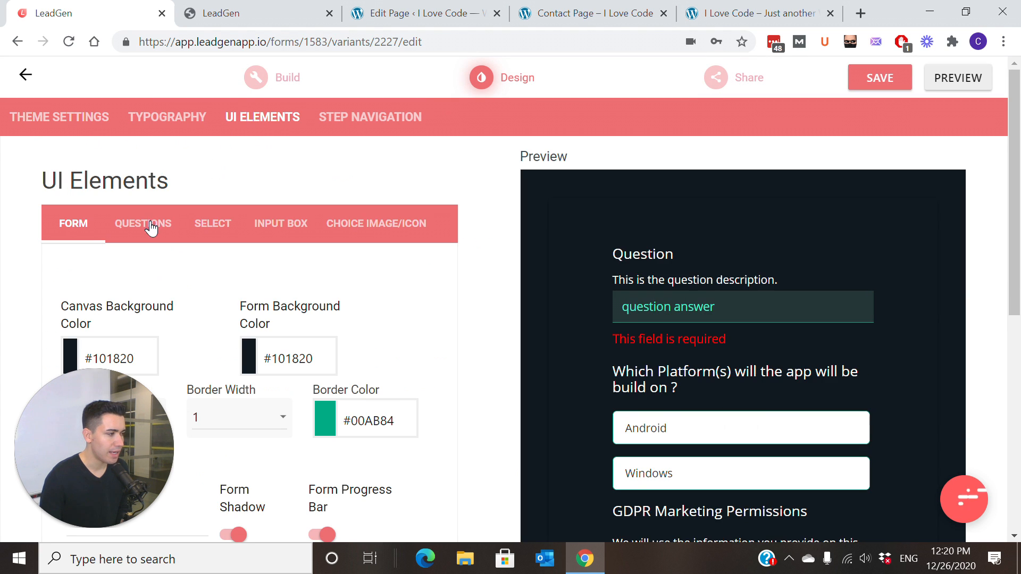
scroll(151, 227, "down", 8)
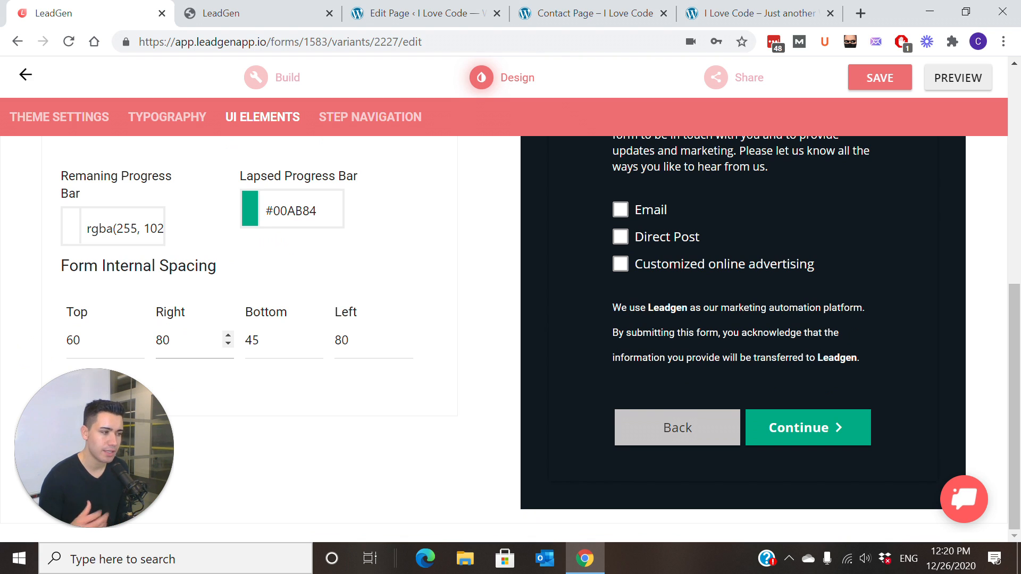
left_click_drag(170, 340, 163, 340)
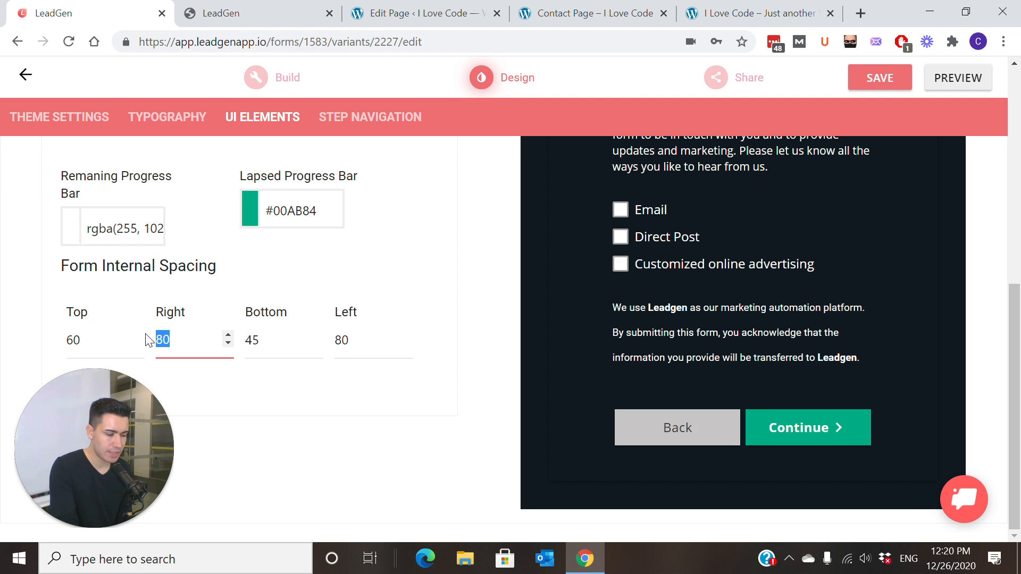
type("20")
left_click_drag(367, 356, 317, 356)
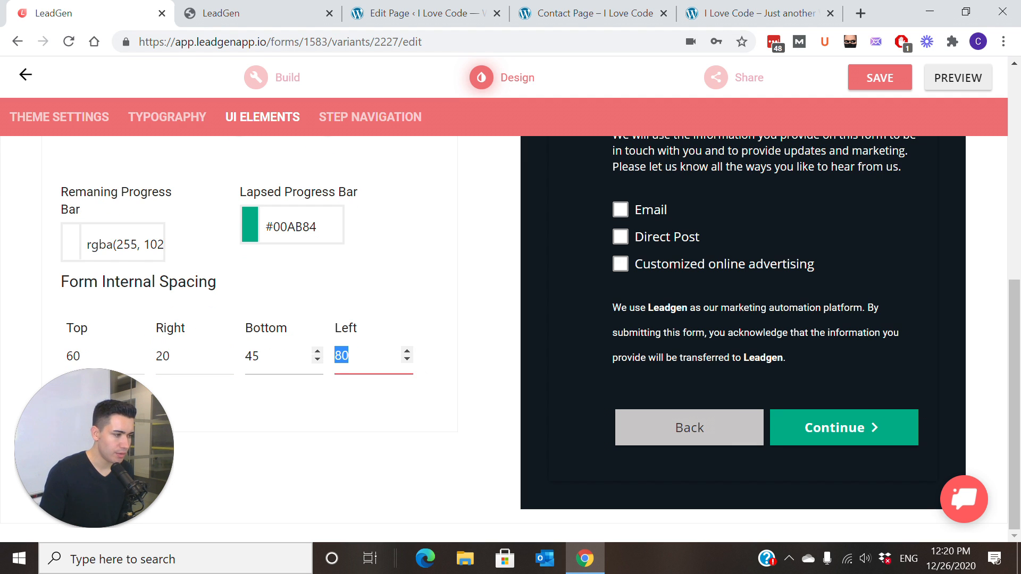
type("20")
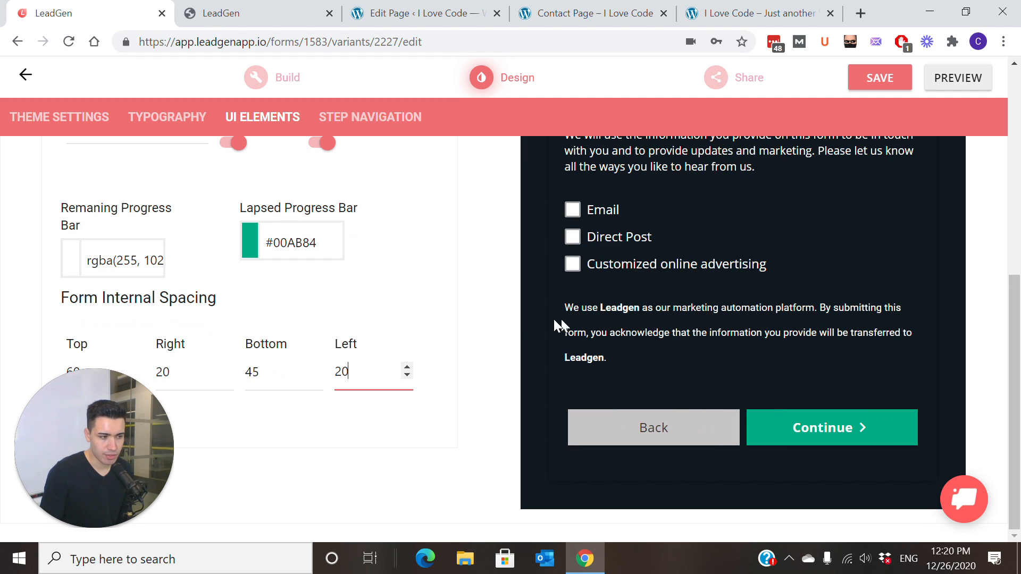
left_click(903, 78)
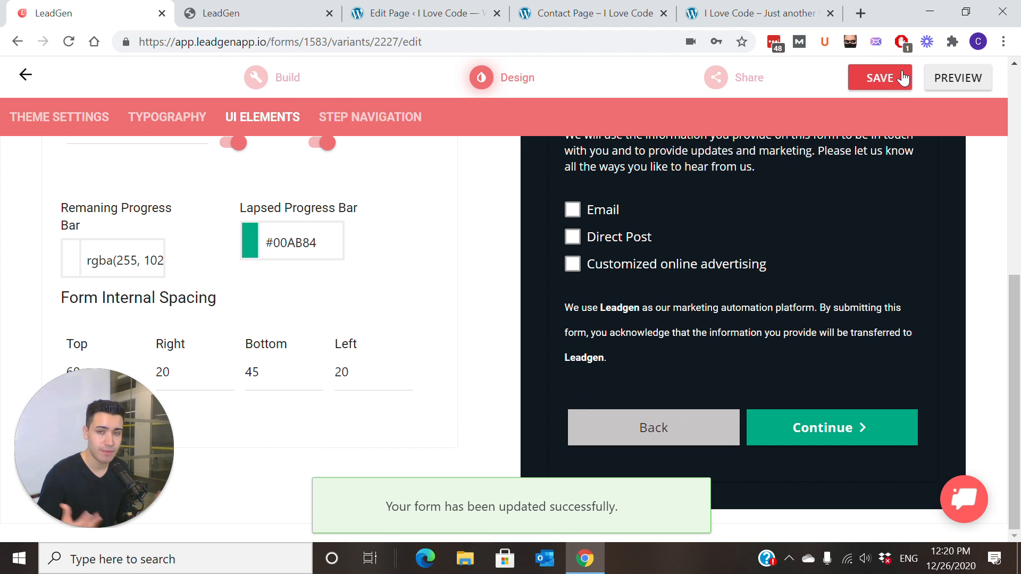
Return to the Contact Page preview and reload it to check the form's side spacing.
left_click(611, 14)
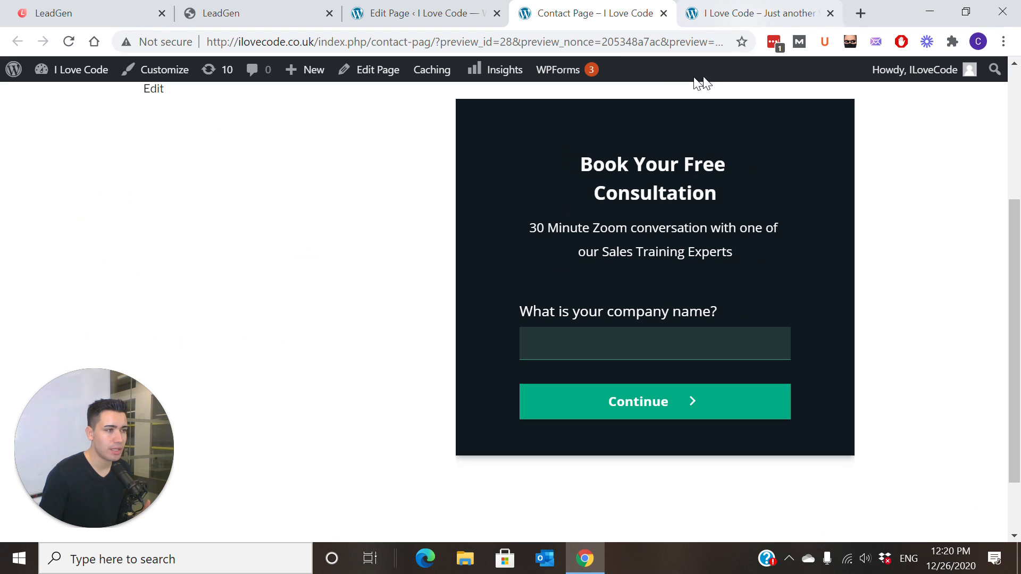
left_click(734, 14)
left_click(596, 21)
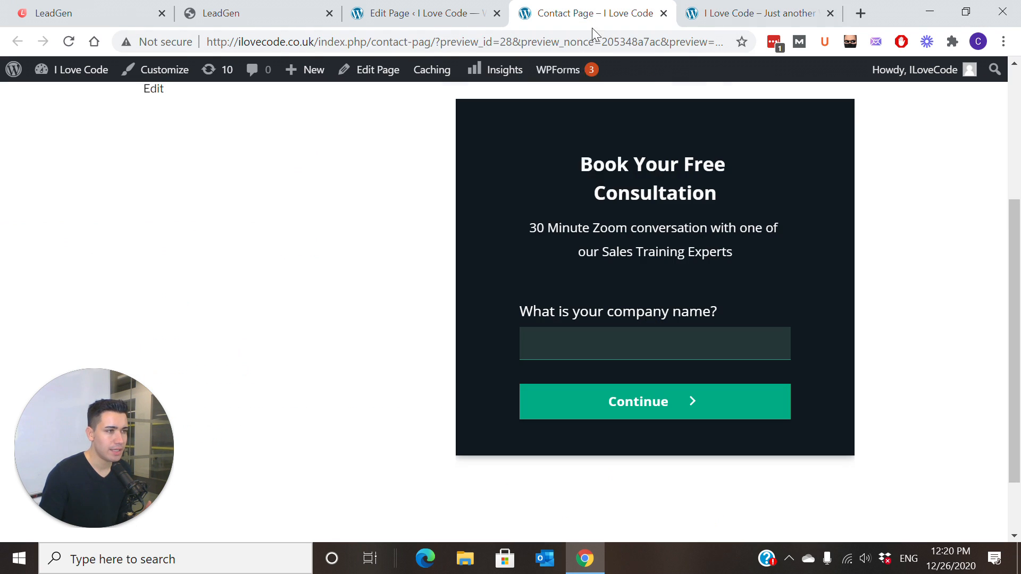
left_click(579, 40)
key("Return")
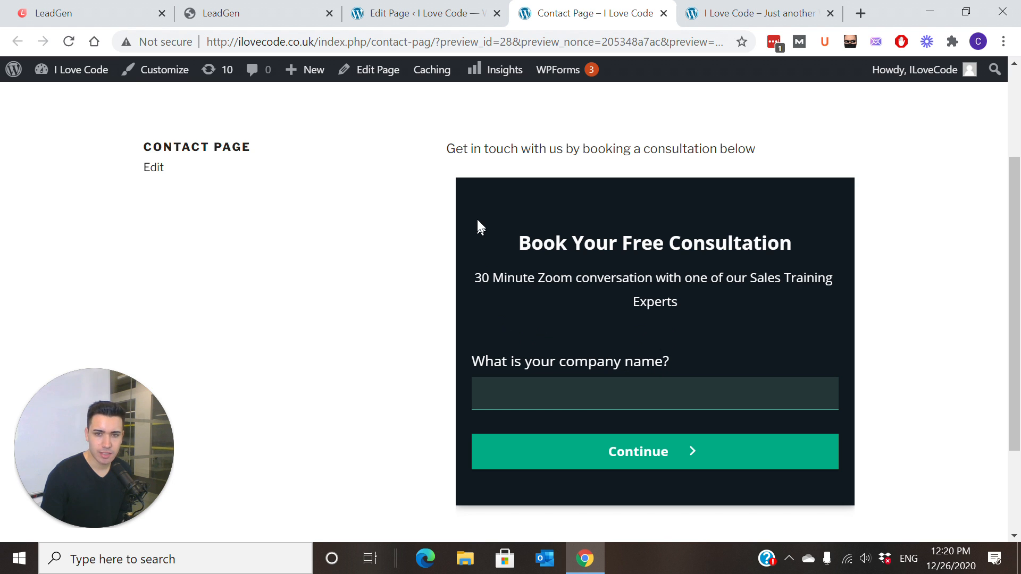
Check the height and width fields of the form's Iframe embed settings, as well as the standalone form page.
left_click(85, 11)
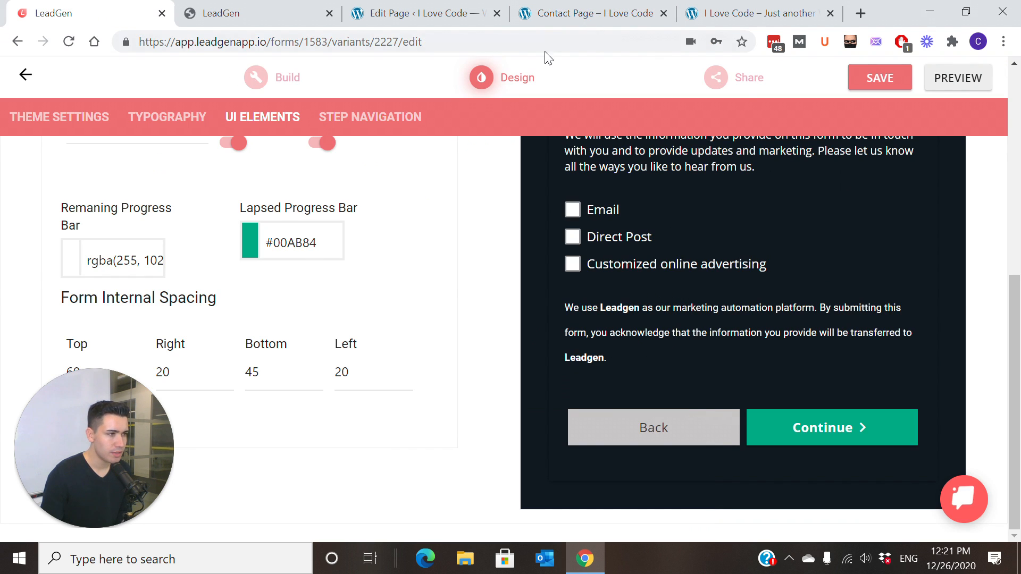
left_click(750, 85)
left_click(199, 358)
left_click(667, 360)
left_click(207, 6)
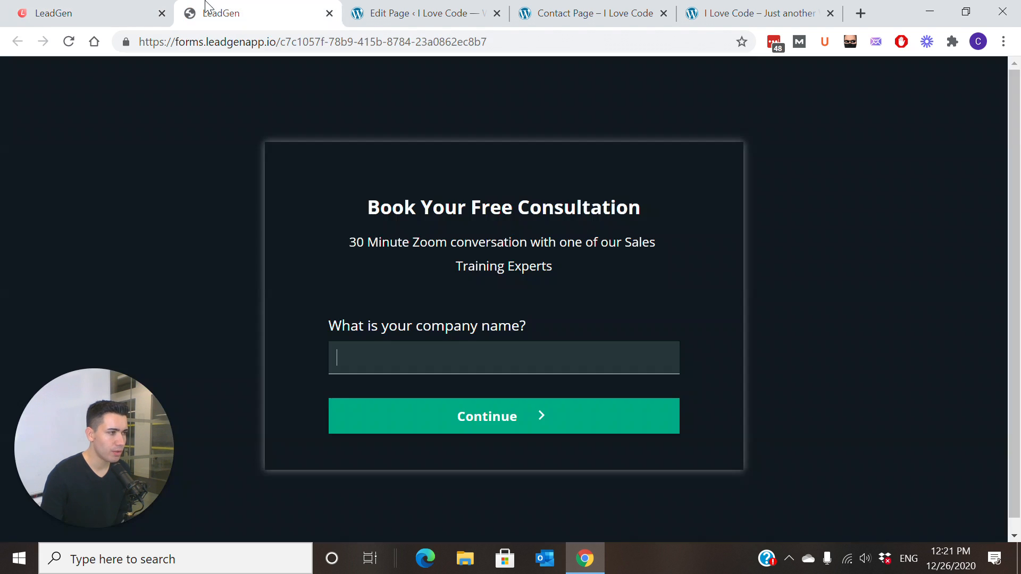
In the Contact Page's Custom HTML block, set the iframe height to 700px and update the page.
left_click(438, 7)
left_click(508, 344)
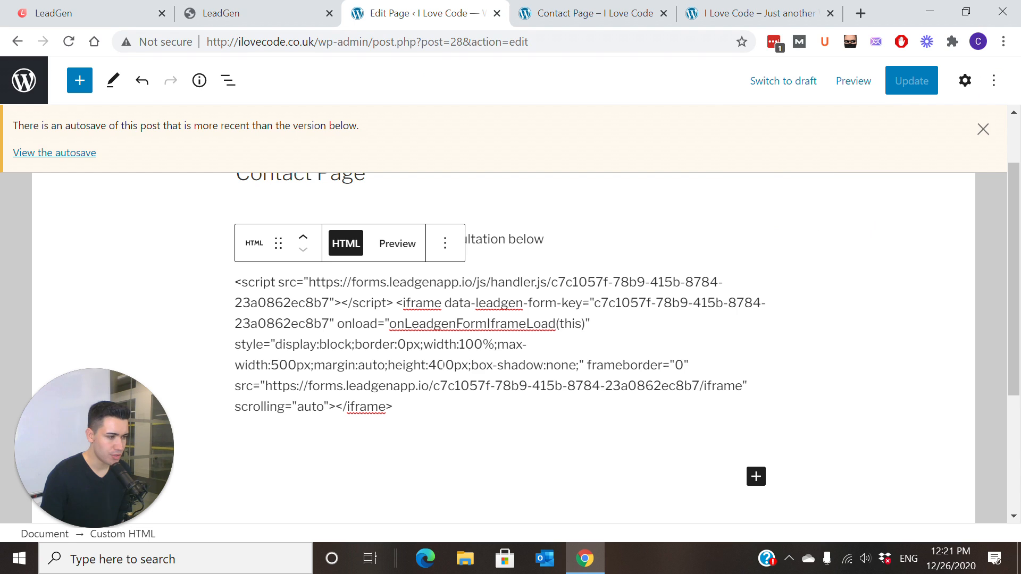
left_click_drag(428, 365, 433, 365)
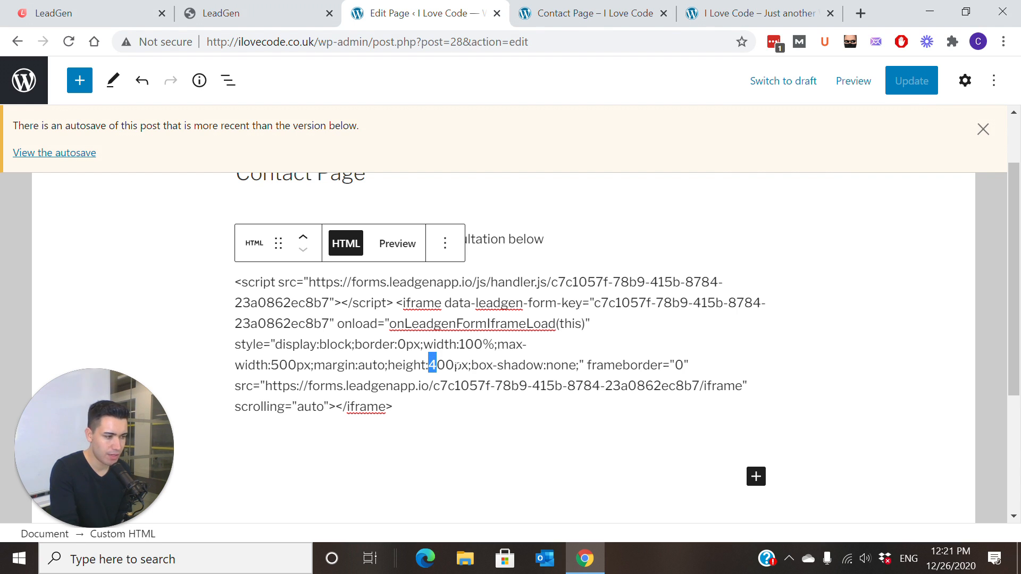
type("7")
left_click(925, 84)
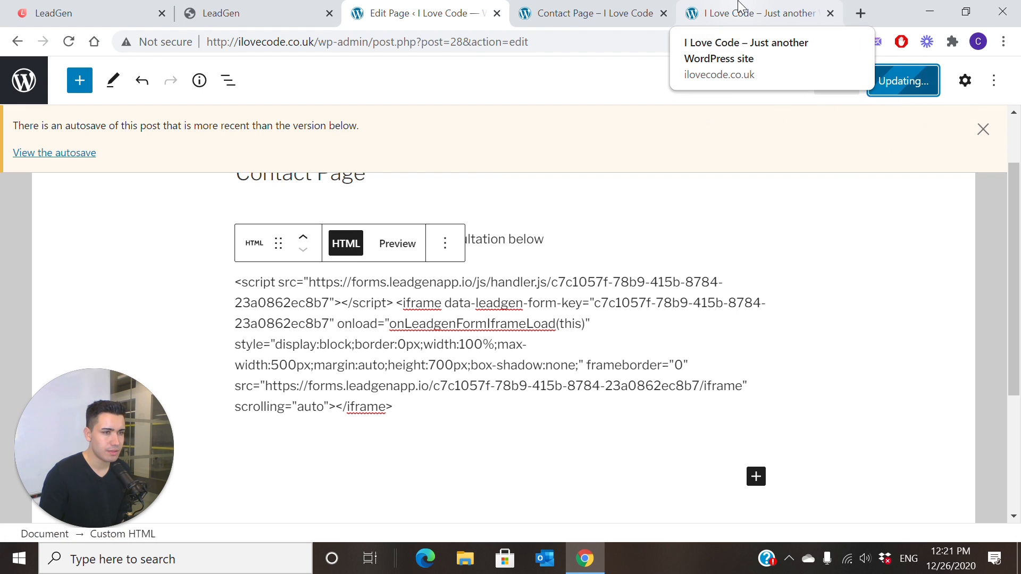
Reload the Contact Page preview and examine the embedded form's height and the space below it.
left_click(599, 12)
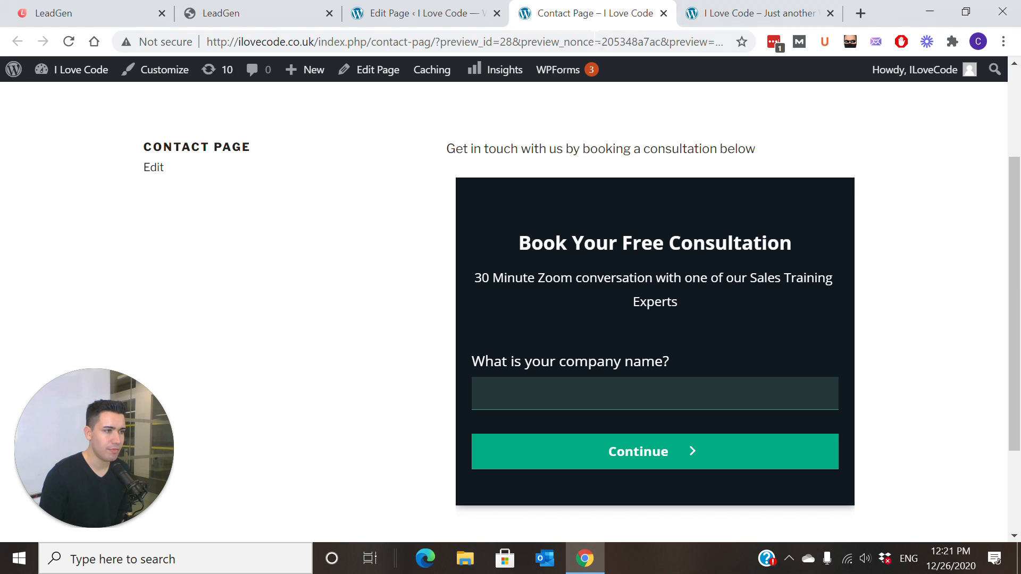
left_click(587, 39)
key("Return")
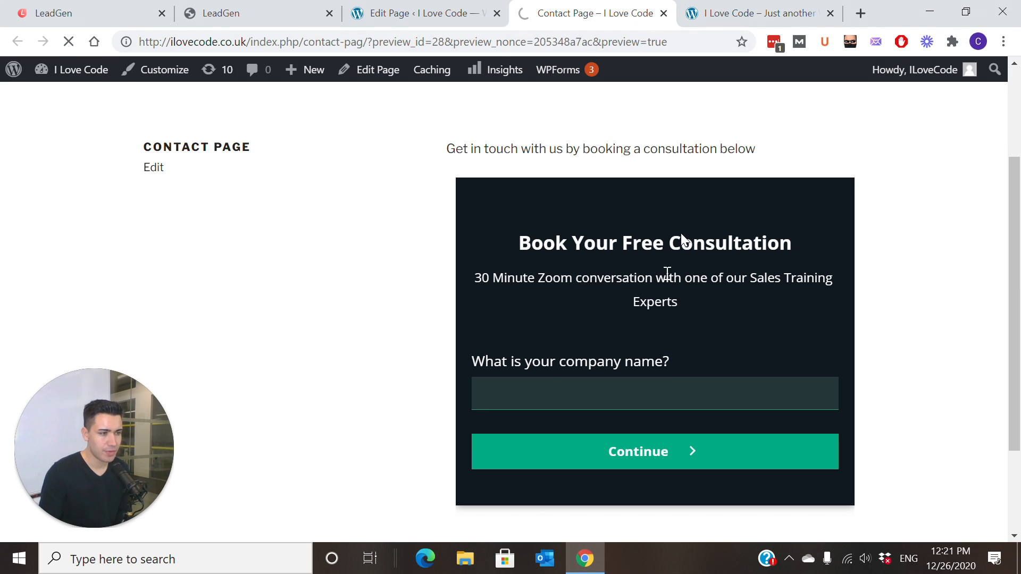
scroll(886, 441, "down", 2)
scroll(888, 432, "up", 1)
scroll(888, 431, "down", 2)
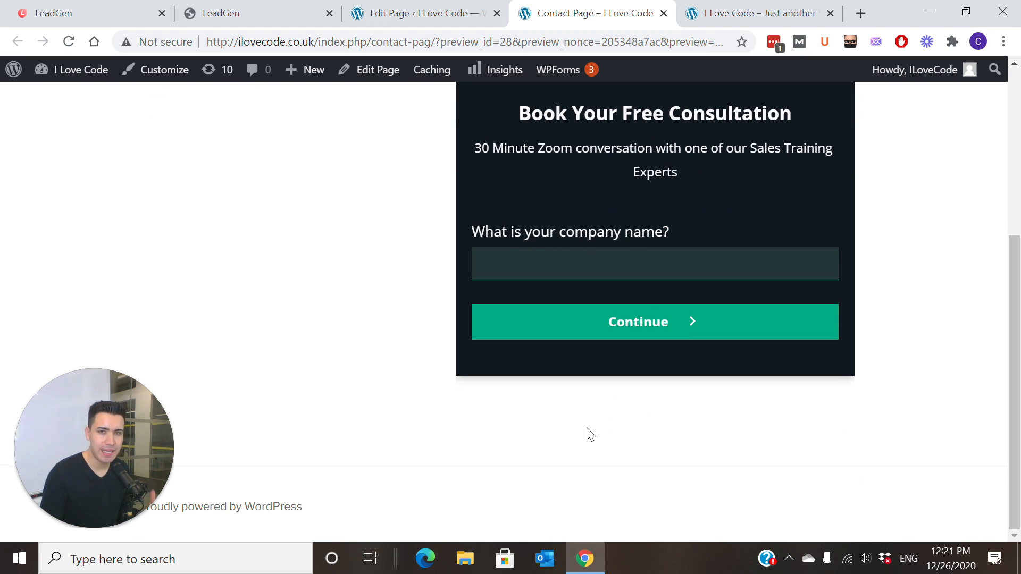
scroll(592, 435, "up", 2)
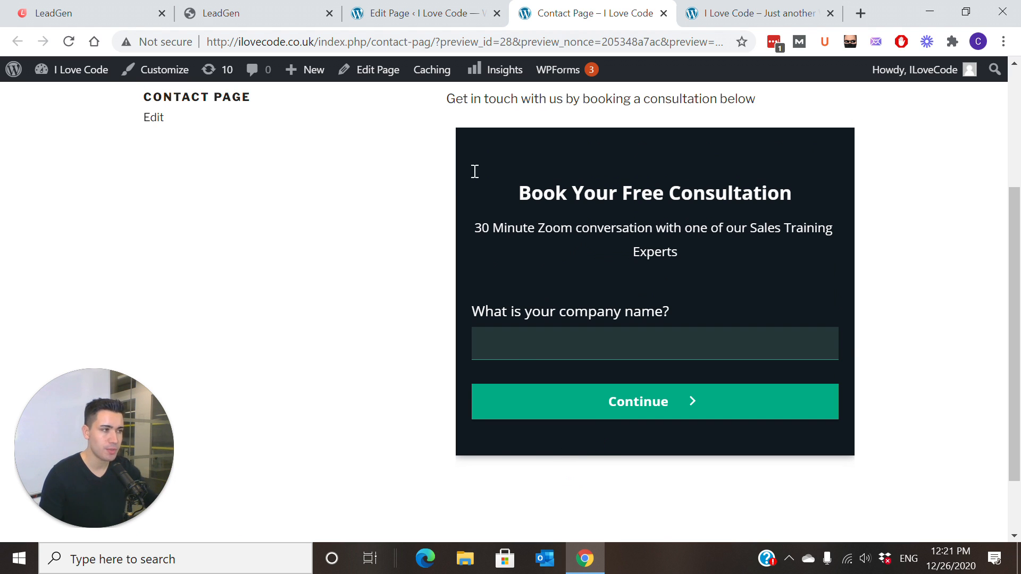
Set the iframe height in the Contact Page's Custom HTML block to 500px.
left_click(422, 15)
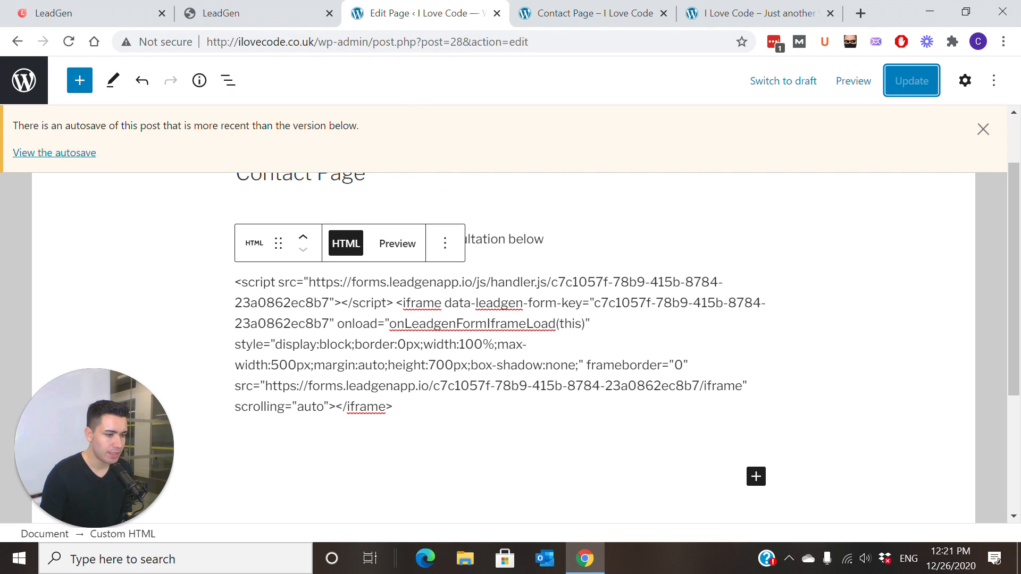
left_click(491, 440)
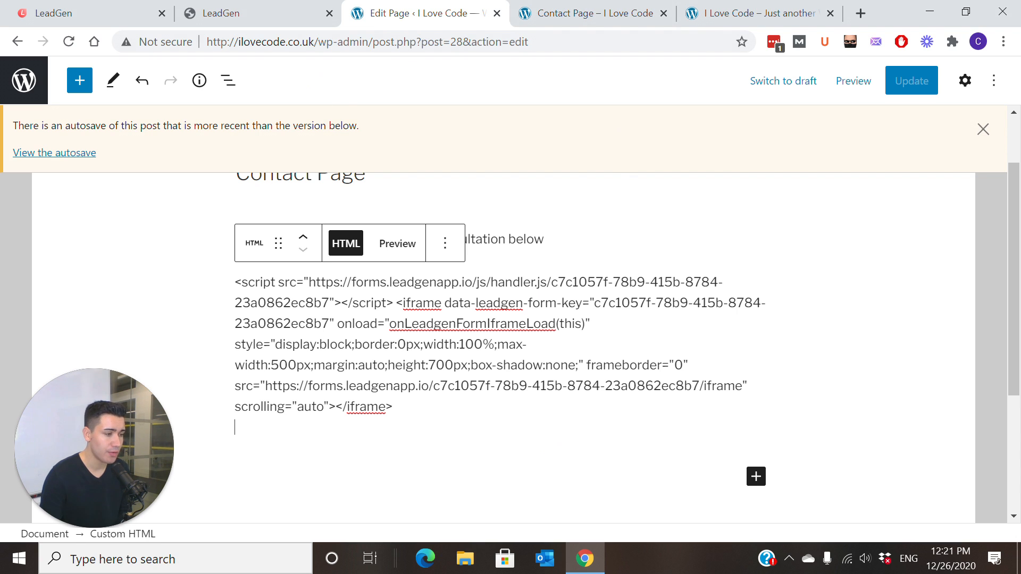
left_click_drag(436, 364, 429, 365)
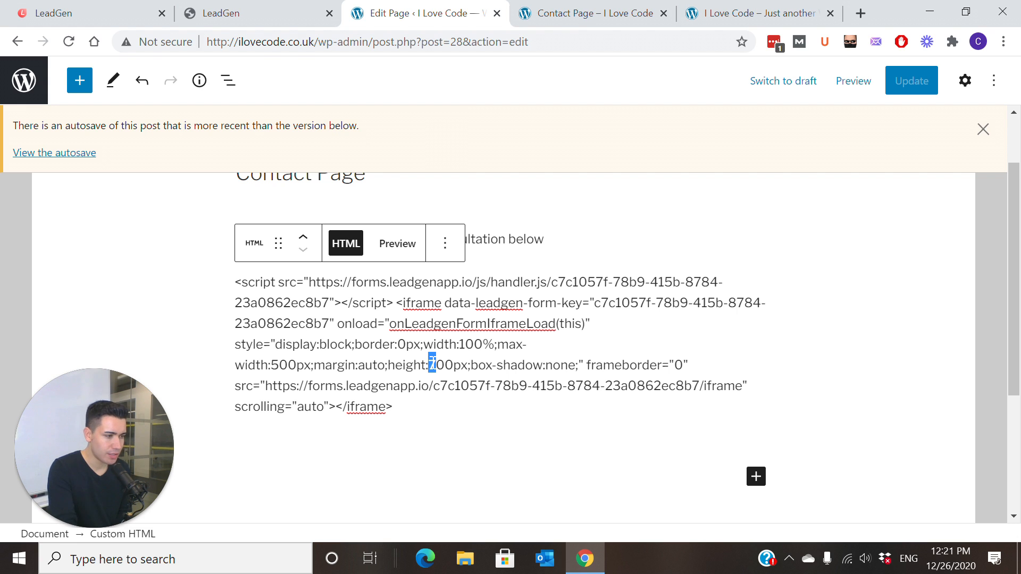
type("5")
In the LeadGen form's UI Elements design settings, set the right and left internal spacing to 80.
left_click(85, 13)
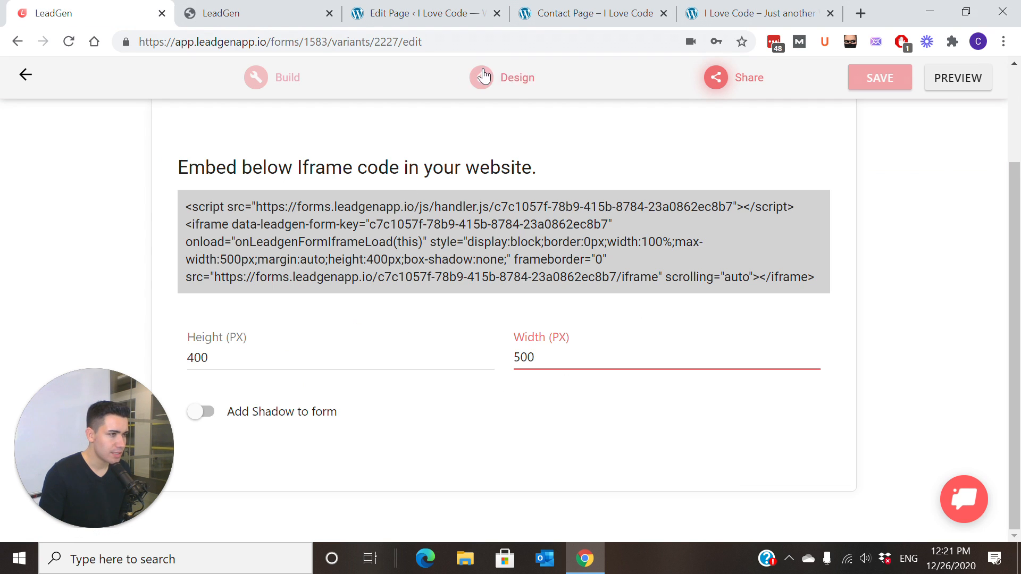
left_click(505, 76)
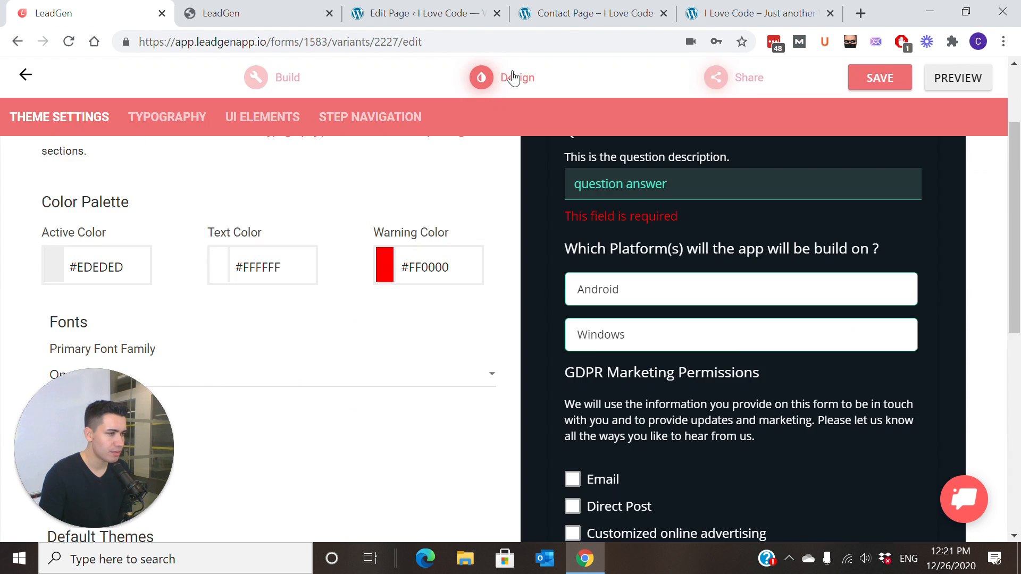
scroll(206, 346, "down", 3)
scroll(218, 237, "up", 5)
scroll(218, 238, "down", 2)
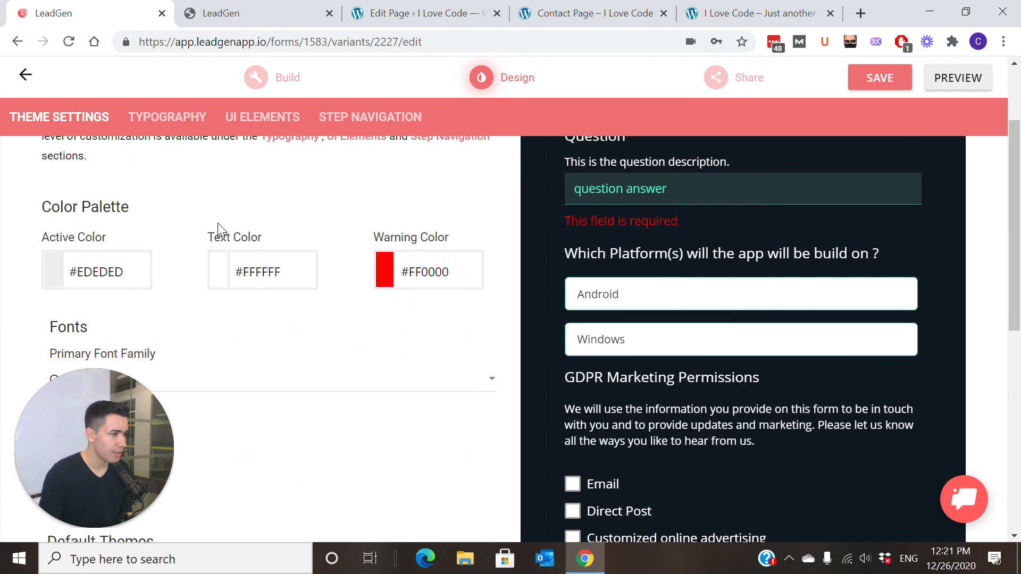
scroll(255, 176, "up", 2)
left_click(280, 117)
scroll(159, 277, "down", 4)
scroll(167, 307, "down", 3)
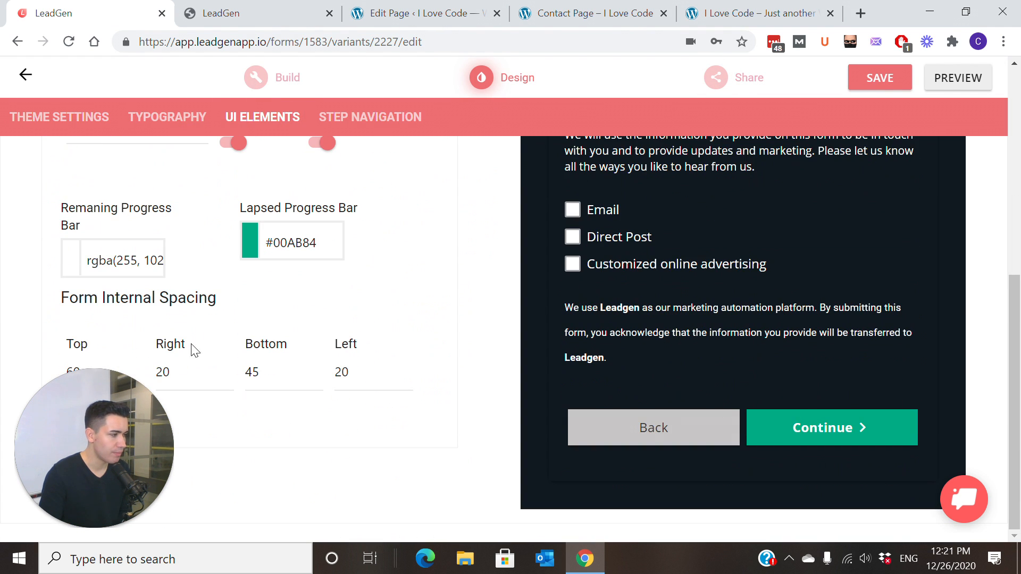
double_click(162, 372)
type("80")
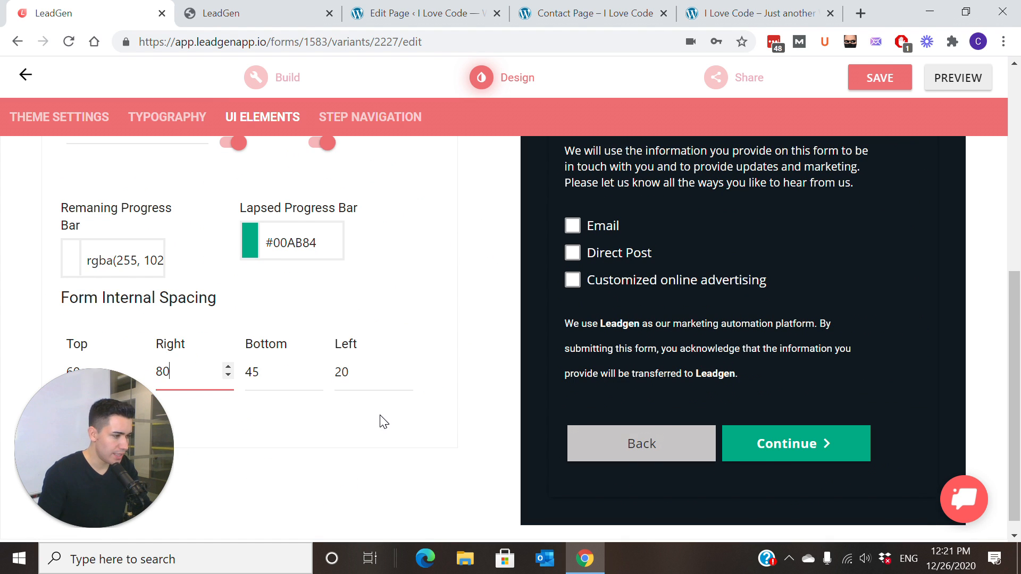
key("Tab")
key("Tab")
type("80")
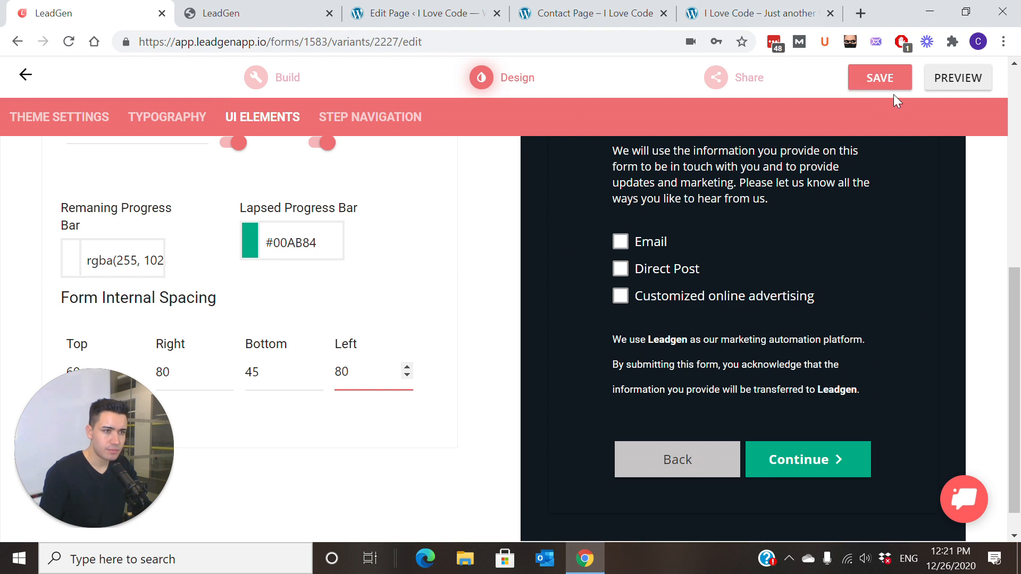
Set the form's border radius to 8 and save the form.
scroll(268, 279, "up", 3)
scroll(269, 280, "down", 1)
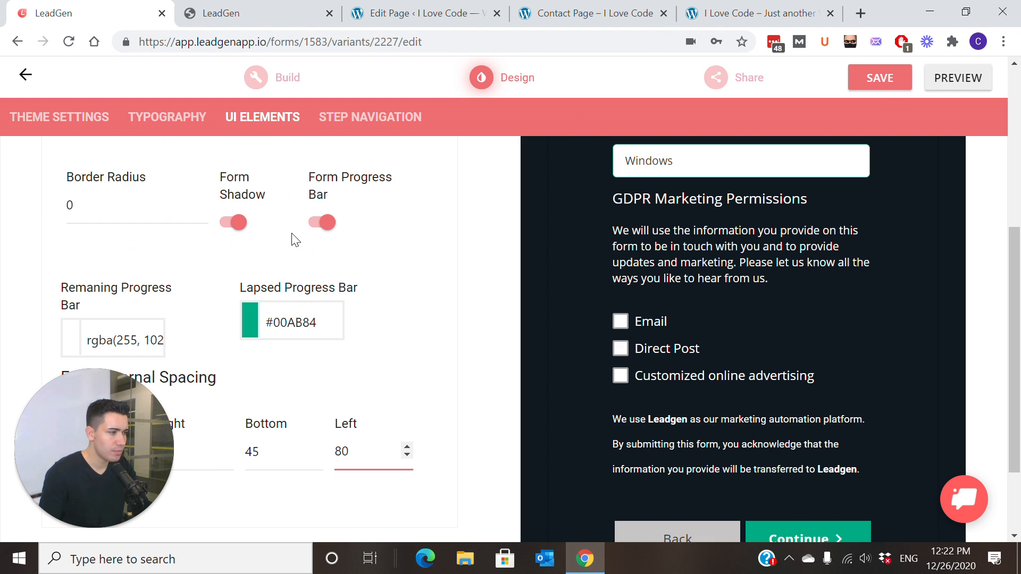
scroll(237, 228, "up", 3)
scroll(122, 285, "down", 1)
left_click_drag(96, 285, 30, 285)
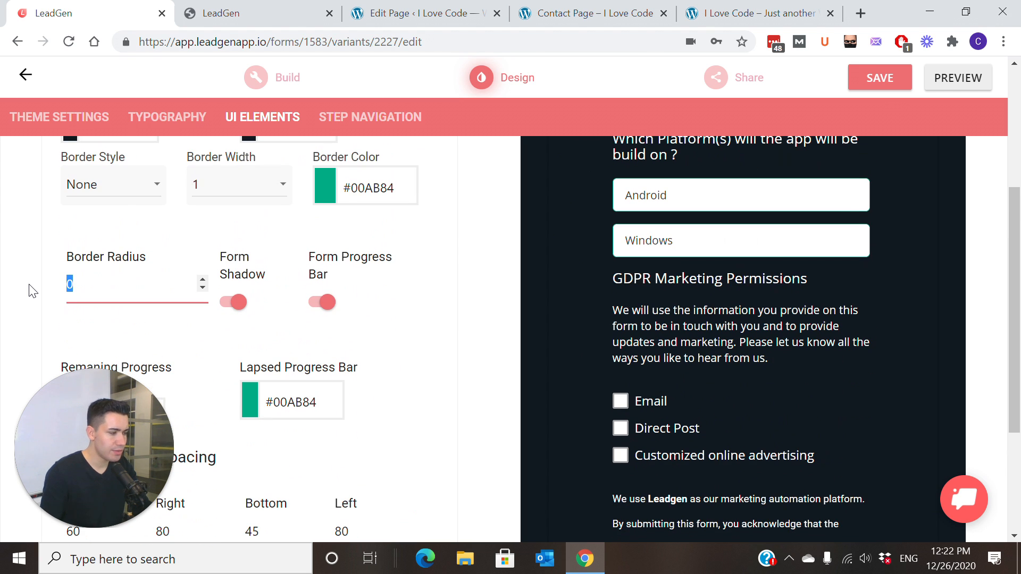
type("5")
scroll(30, 288, "up", 1)
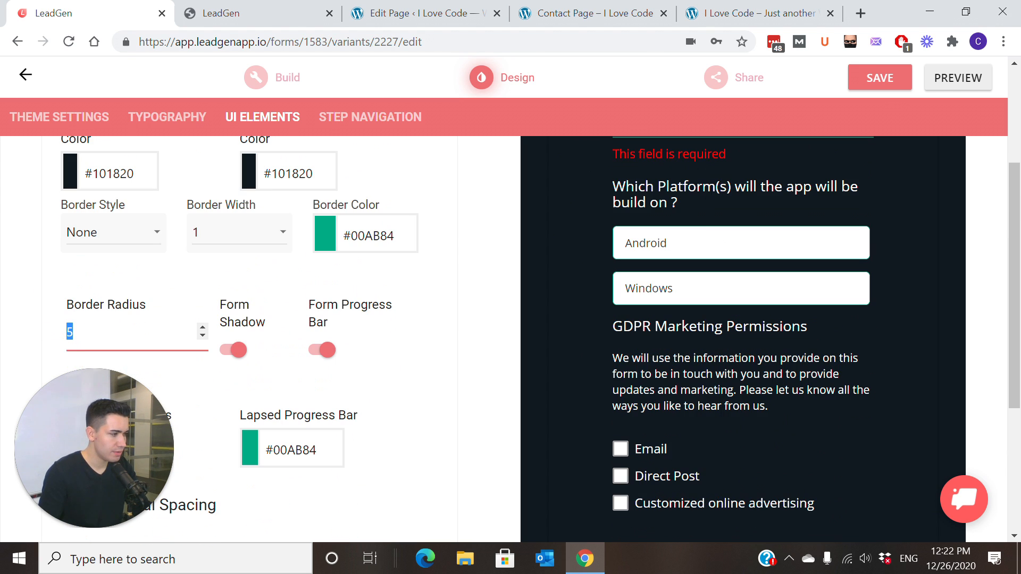
type("8")
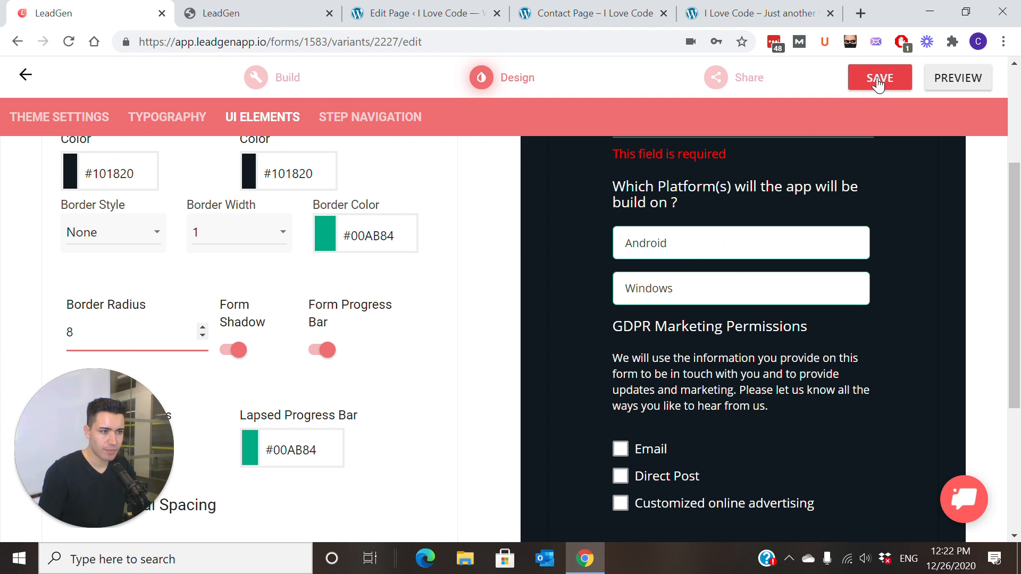
left_click(877, 76)
Reload the Contact Page preview and examine the embedded form's corners and spacing.
left_click(584, 6)
left_click(629, 41)
key("Return")
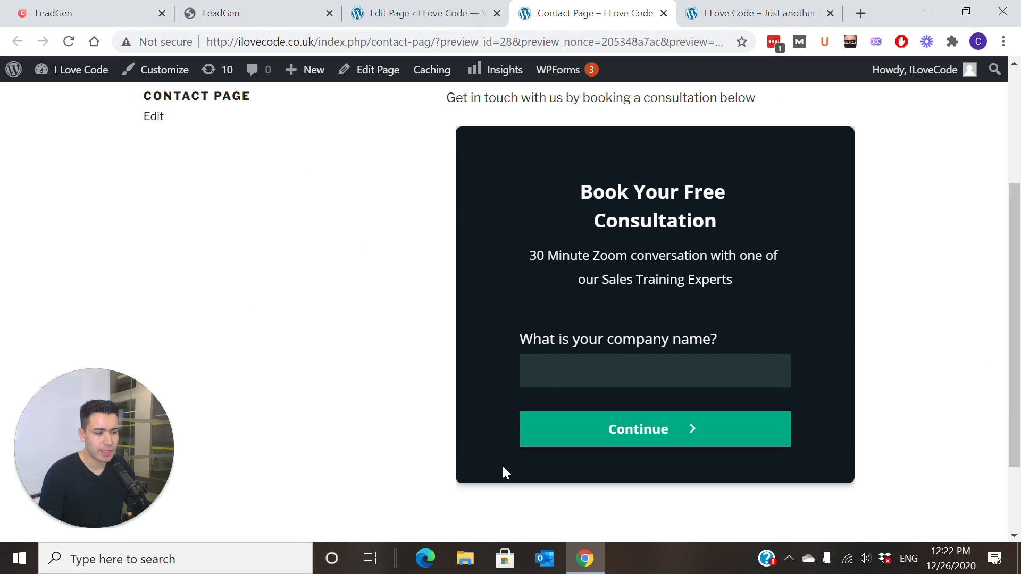
scroll(915, 351, "up", 3)
scroll(914, 351, "down", 3)
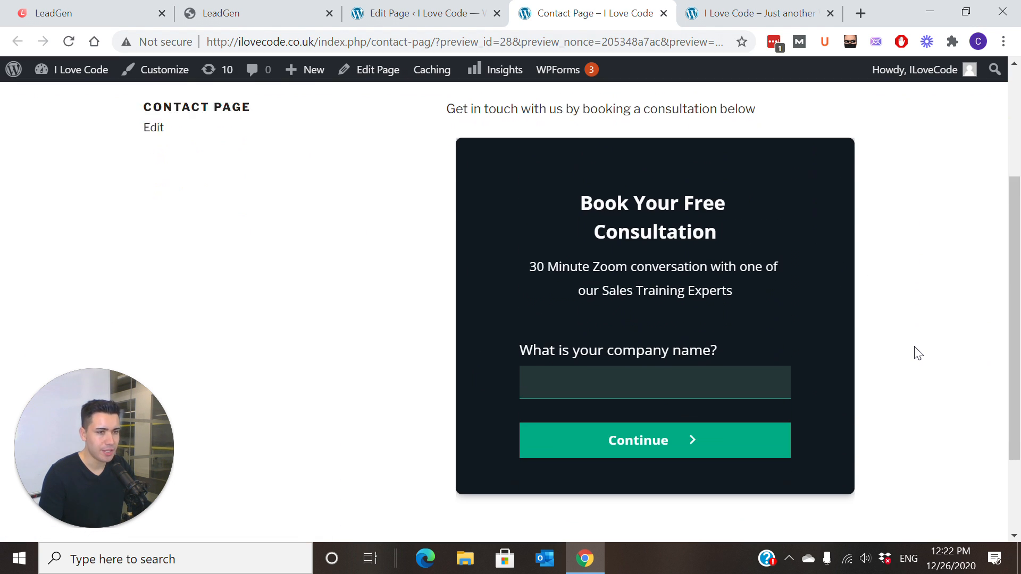